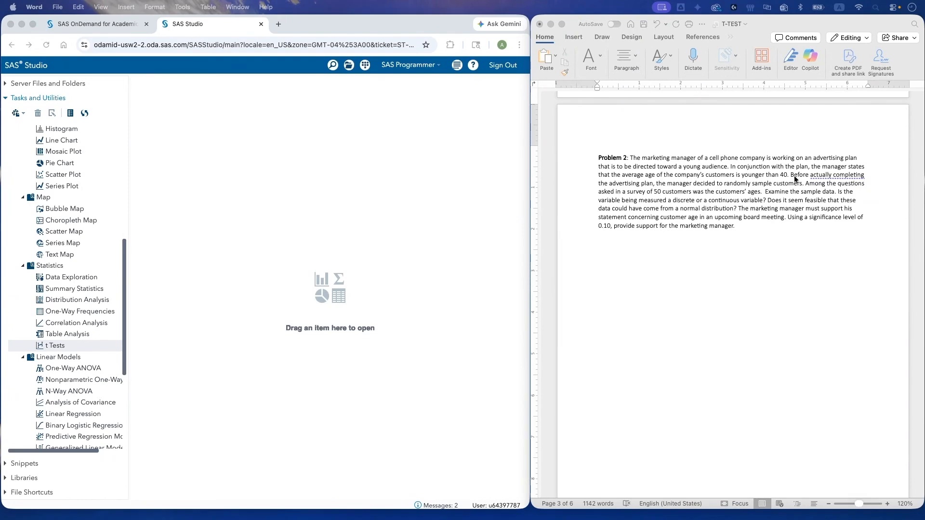
- Bold the Problem 2 claim "the manager states that the average age of the company's customers is younger than 40."
left_click(811, 167)
left_click_drag(811, 168, 788, 176)
key("super+b")
left_click(786, 217)
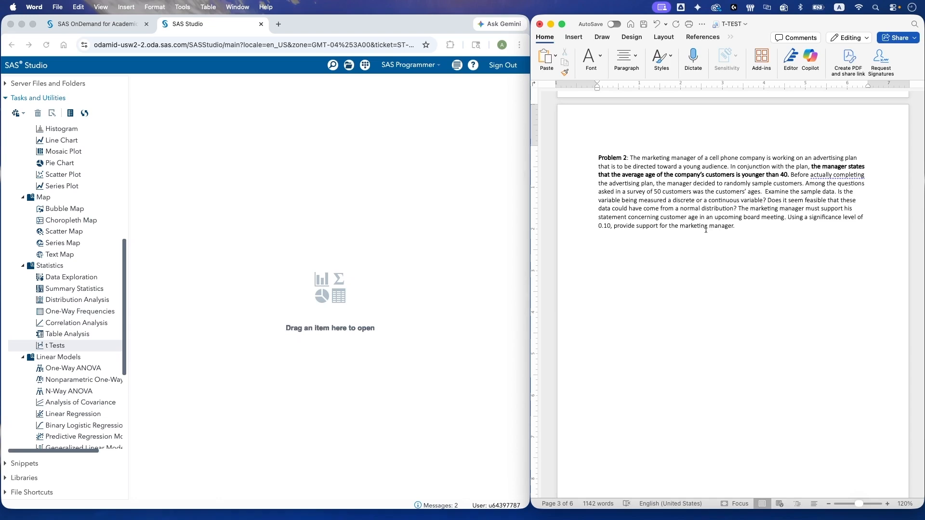
- Below Problem 2, add the line "Solution" and a numbered list starting with "One sample of 50 randomly sampled customers"
left_click(675, 243)
type("S")
type("olution")
type("ne sample")
type(" o")
type("f 50")
type(" ran")
type("domaly")
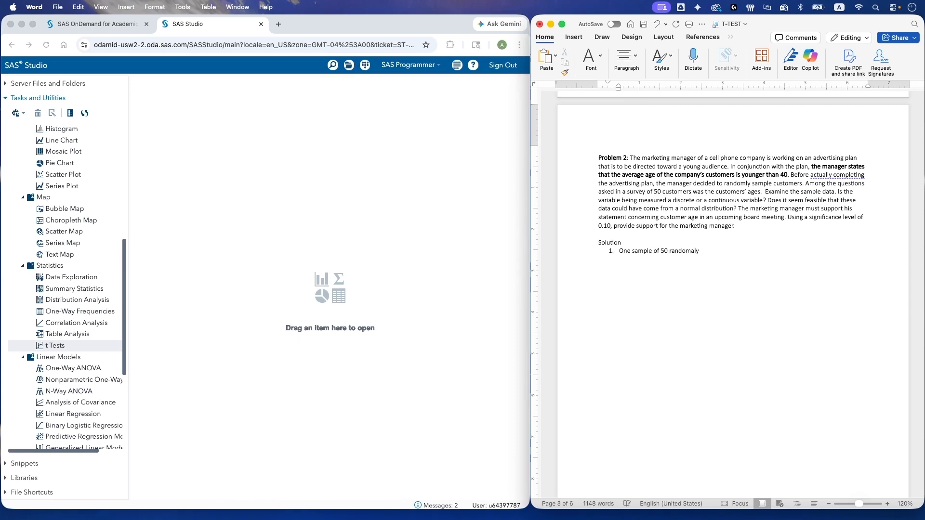
type(" sa")
type("mpled ")
type("c")
type("ustoemrs")
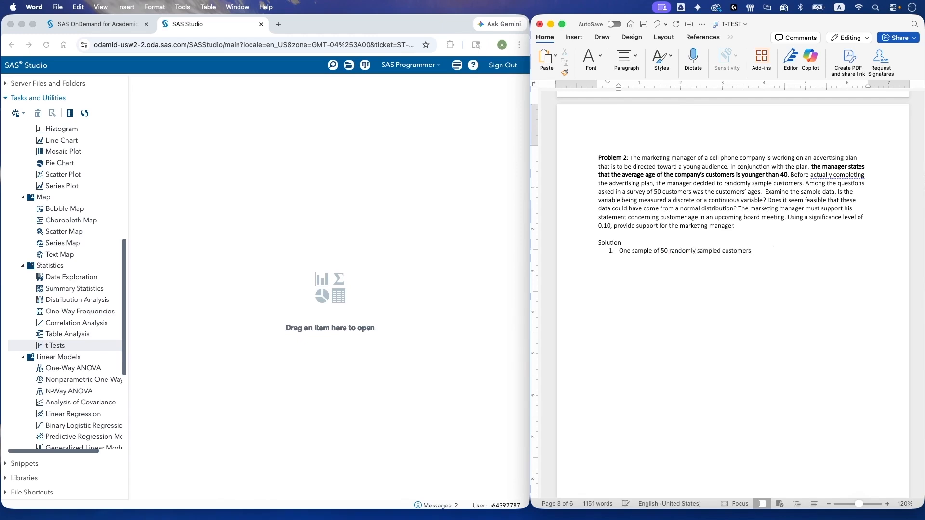
- Add the second list item "The variable of study is the AGE , continuous."
key("Return")
type("the variable of")
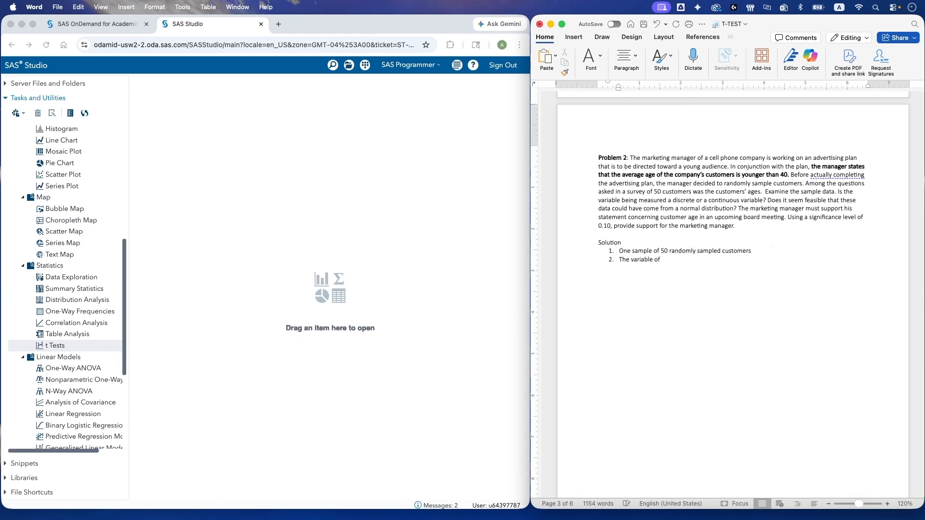
type(" study is the AGE , continous")
key("BackSpace")
type(".")
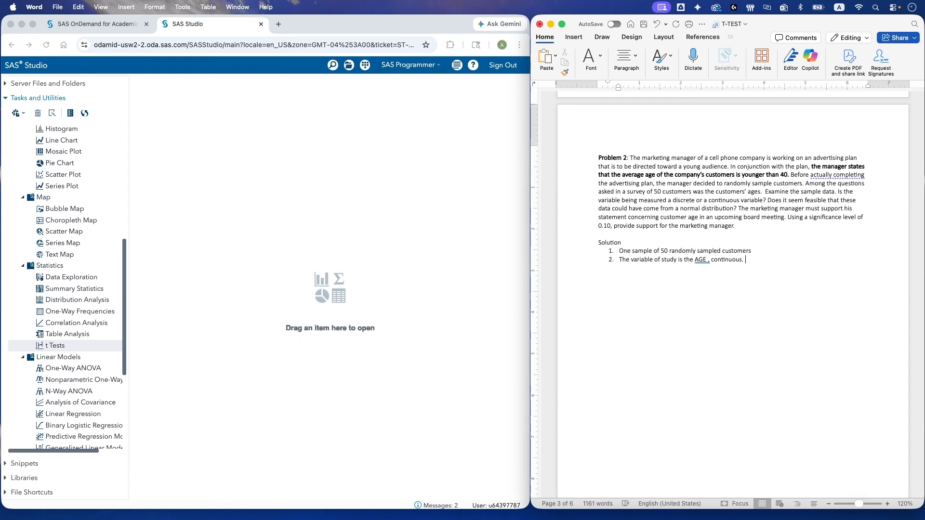
- Add the third list item "The marketing manager claims that the customers are younger than 40 on average."
key("shift+Return")
type("The markeing manager claims that h")
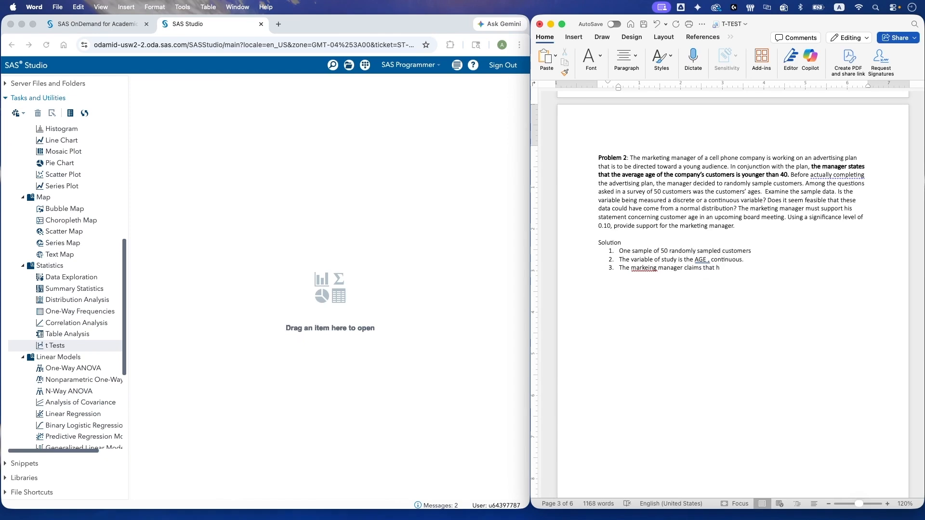
key("BackSpace")
type("the customers are younger than 40 on av")
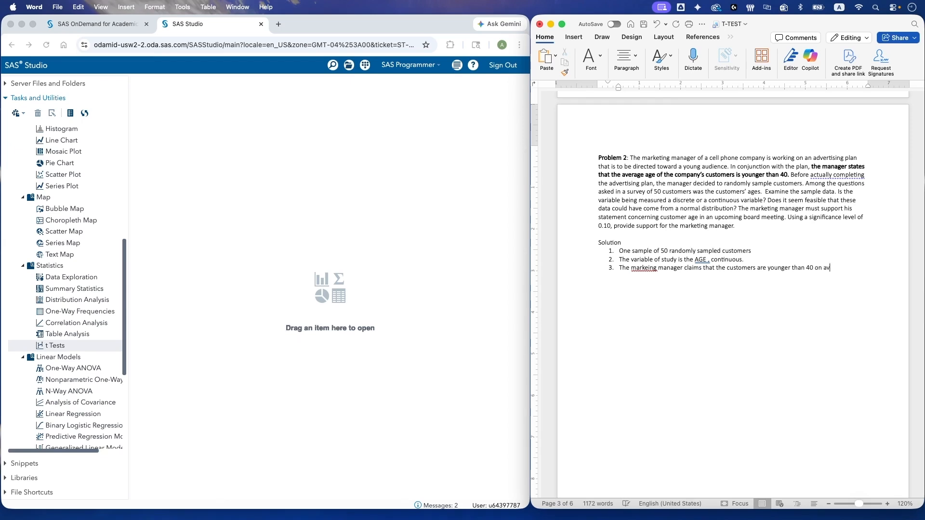
type("erage.")
left_click(647, 268)
type("t")
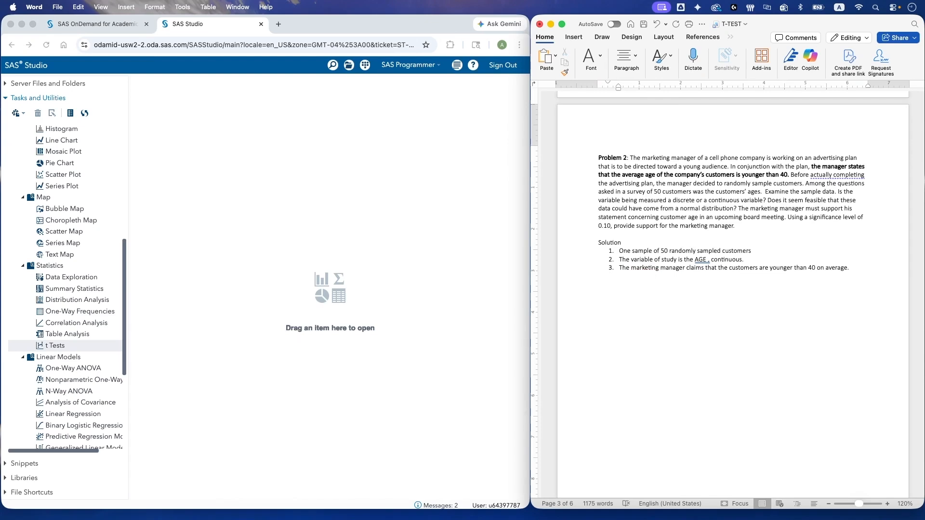
- Add the null hypothesis as an equation in list item 4: H₀: μ = 40 → average customer age is 40
left_click(852, 270)
key("Return")
key("ctrl+equal")
type("H")
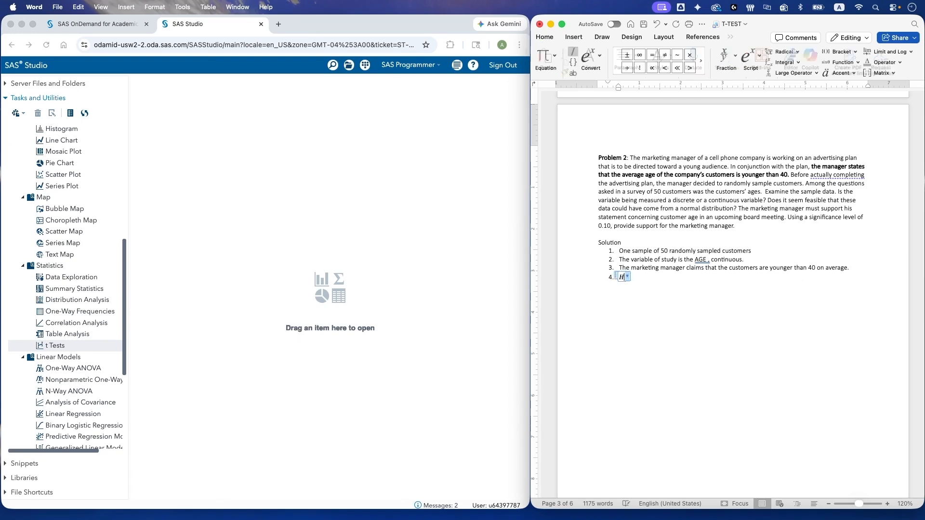
type("_0: \\")
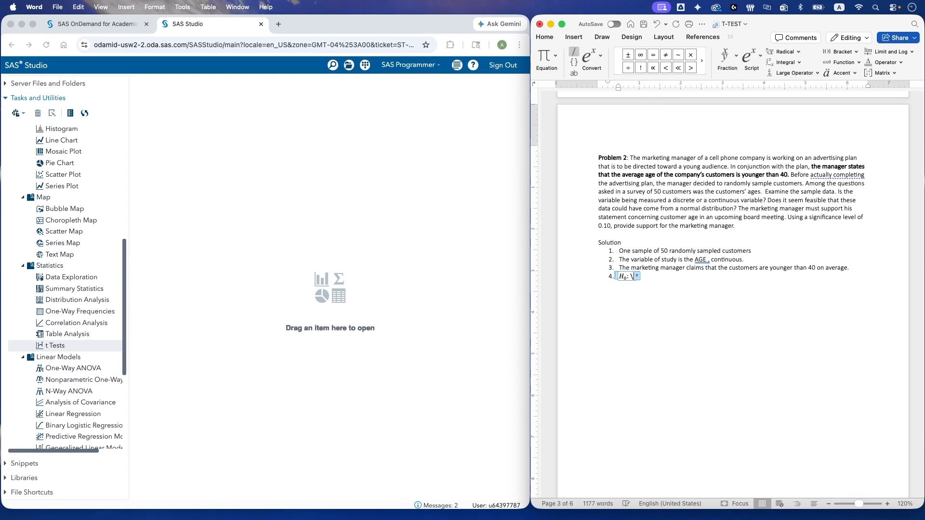
type("mu")
type("=40")
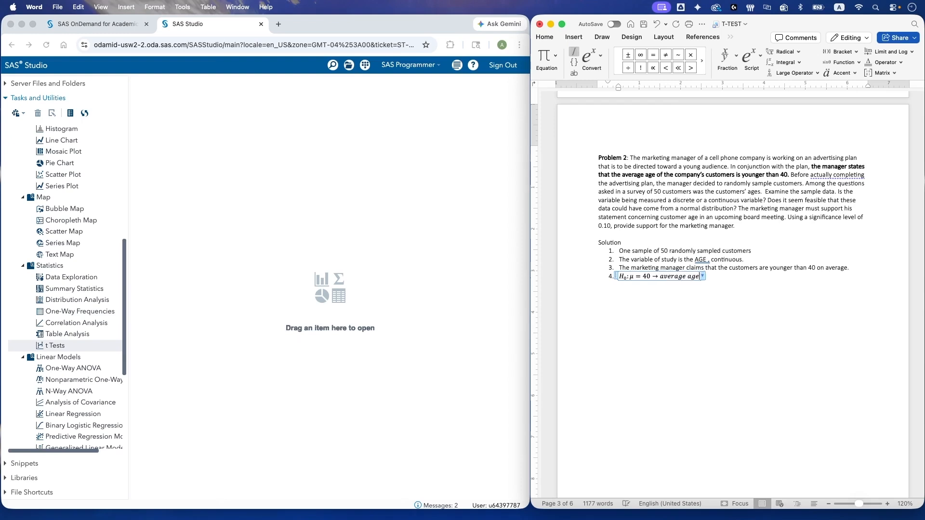
key("BackSpace")
key("BackSpace")
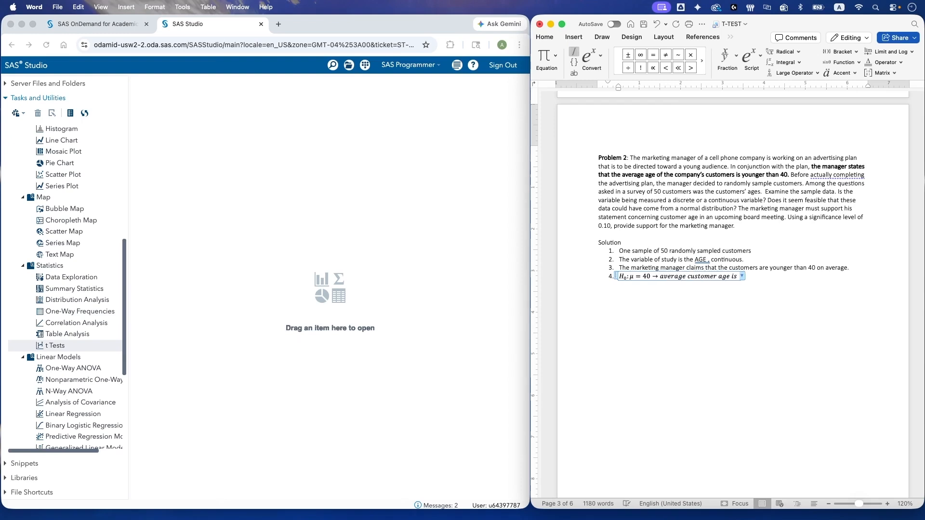
type("40")
key("Return")
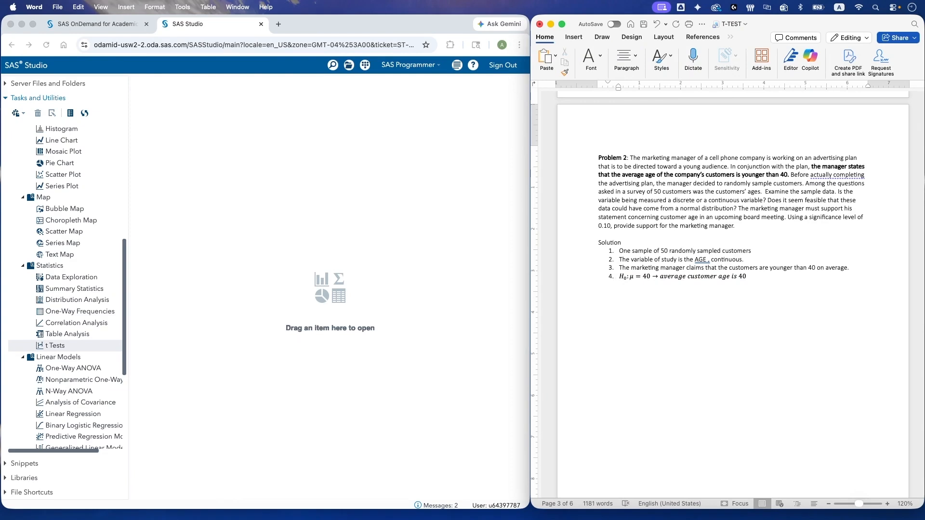
- Add the alternative hypothesis as an equation in list item 5: H1: μ < 40 → average customer age is less than 40
type("H1:")
type(" \\")
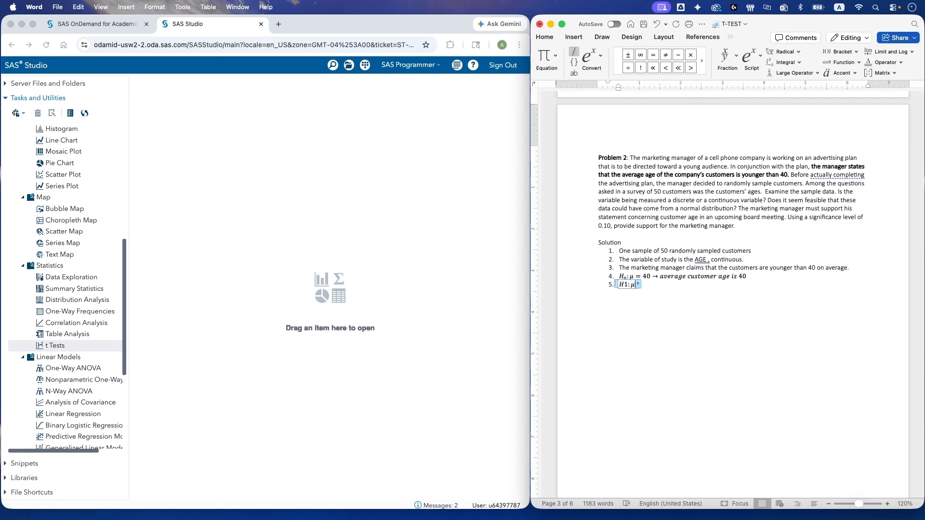
type("<")
type("40")
type("-")
type(">")
type("av")
type("erage cus")
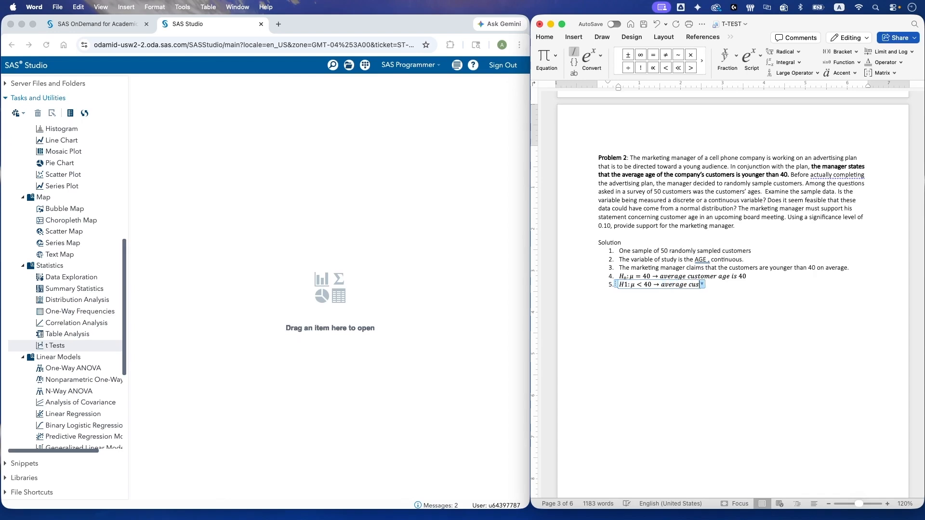
type("tomer age is less than 40")
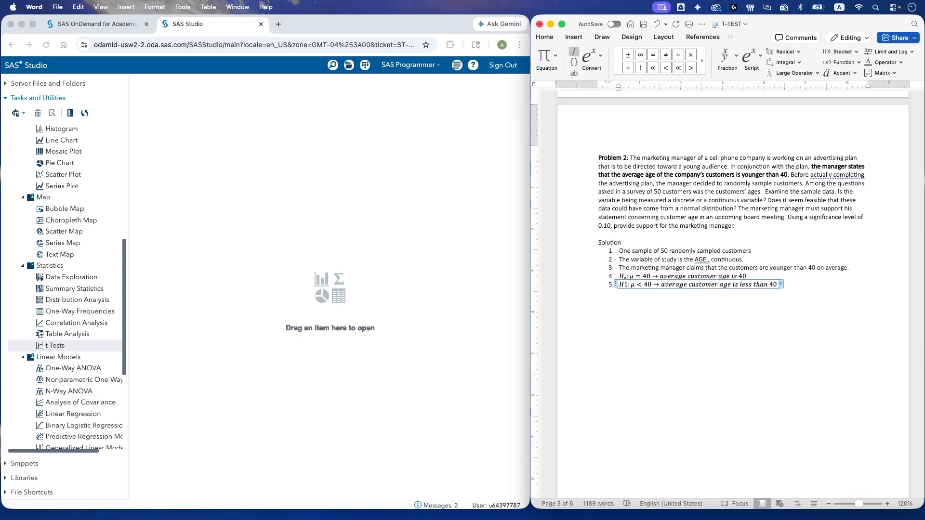
key("Right")
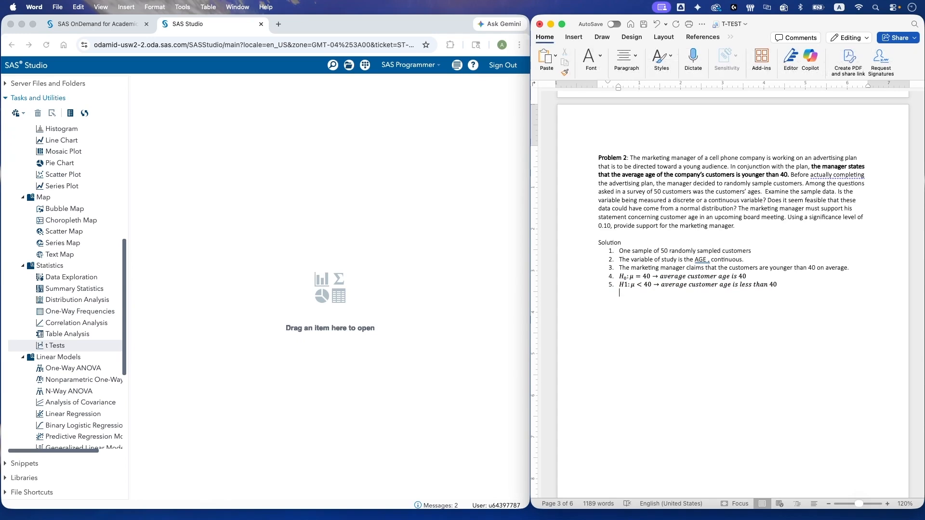
- Add list item 6 reading "This is a left tailed test. Alpha=0.1"
type("this is a one tailed test. Alpha=0.1")
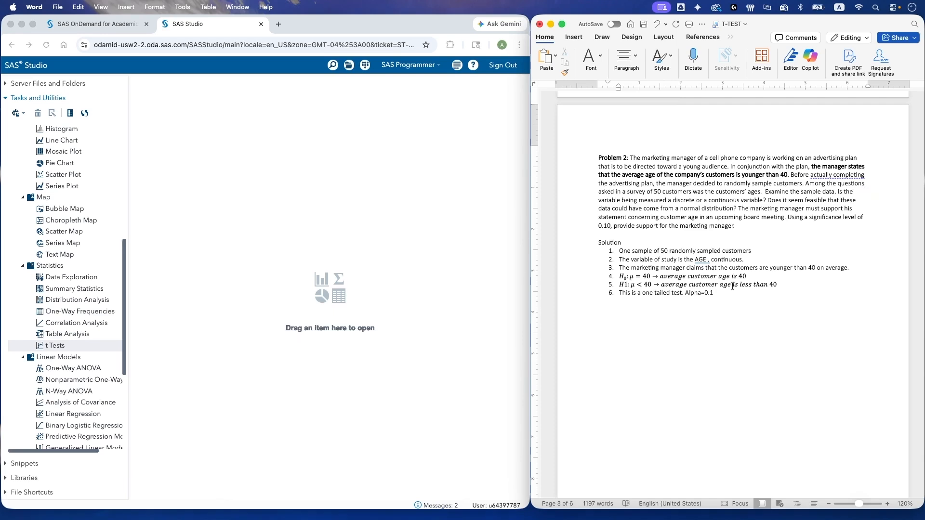
left_click(651, 293)
key("BackSpace")
key("BackSpace")
key("BackSpace")
type("left")
- Below the list, write the paragraph "We think about one sample t-test. Check normality first?"
left_click(695, 316)
type("we think about one sa")
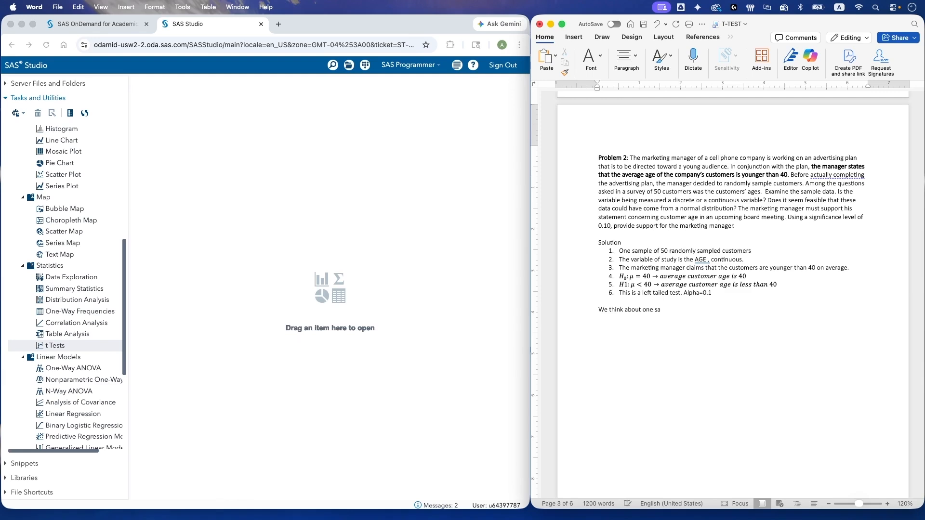
type("mple t-test")
type(". N")
key("BackSpace")
type("Check noramilty first")
left_click(728, 310)
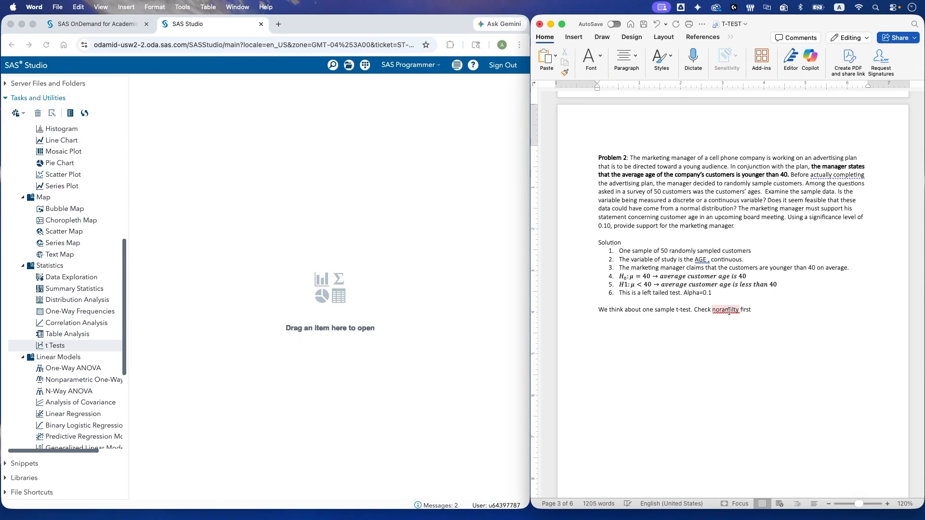
left_click(715, 345)
type("?")
left_click(753, 308)
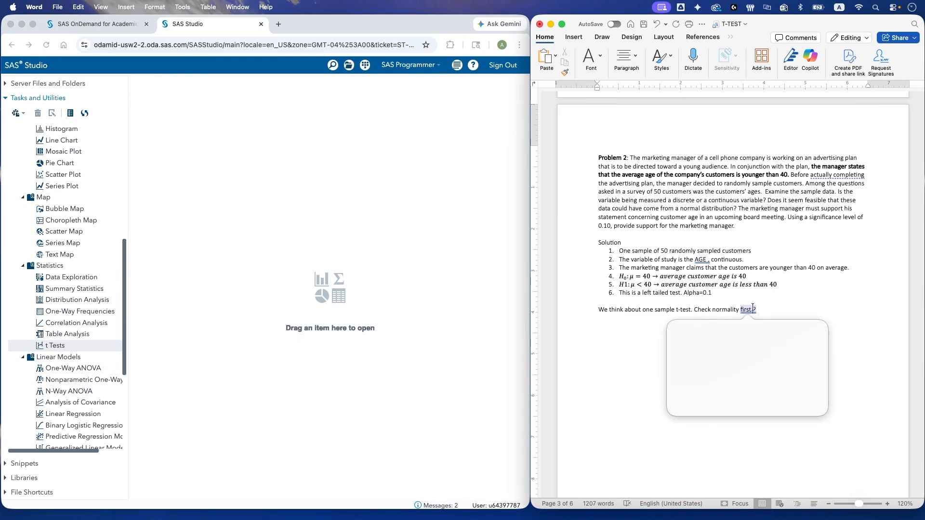
key("BackSpace")
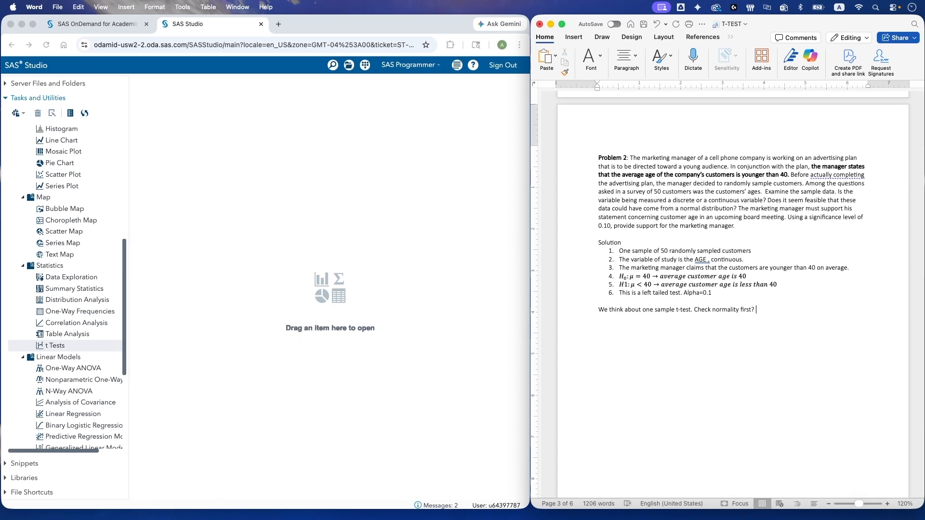
- Add a paragraph in capitals: "IF THE ONE SAMPLE T-TEST WAS NOT APPROPRAITE WE GO FOR WILCOXON SIGNED RANK TEST."
key("Return")
type("IF h")
key("BackSpace")
key("BackSpace")
key("BackSpace")
key("BackSpace")
key("Caps_Lock")
type("IF THE ONE SAMPLE TE")
type("ST WAS NOT APP")
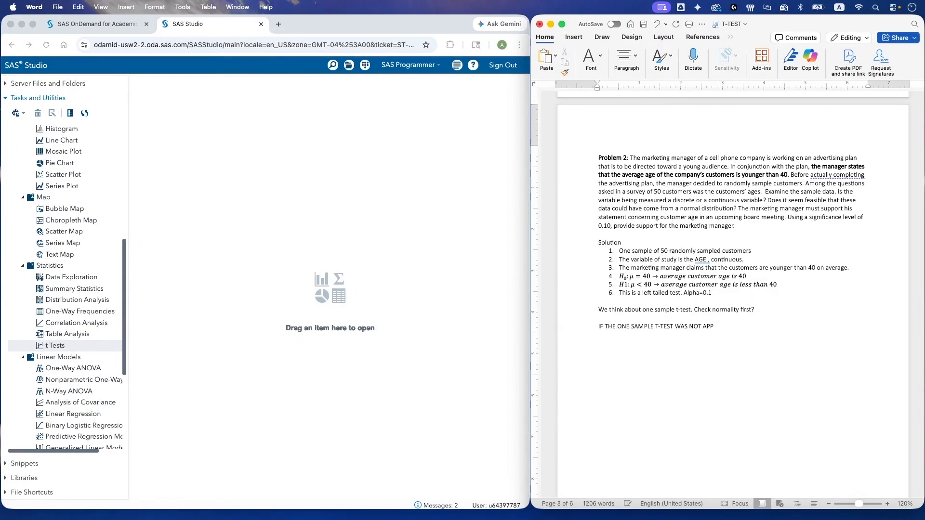
type("ROPRAITE WE C")
type("O FOR WILCOXON SI")
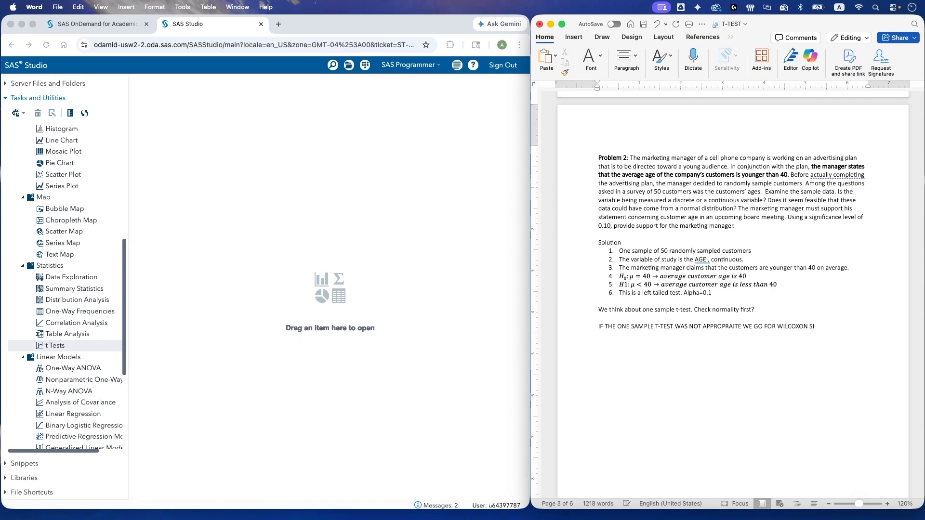
type("GNED RANK TEST.")
- Below the Wilcoxon note, add the line "ONE SAMPLE T-TEST IS NOT APPRORIATE :"
key("Return")
key("Caps_Lock")
type("T-TEST IS NOT")
left_click(598, 343)
type("ONE SAMPLE")
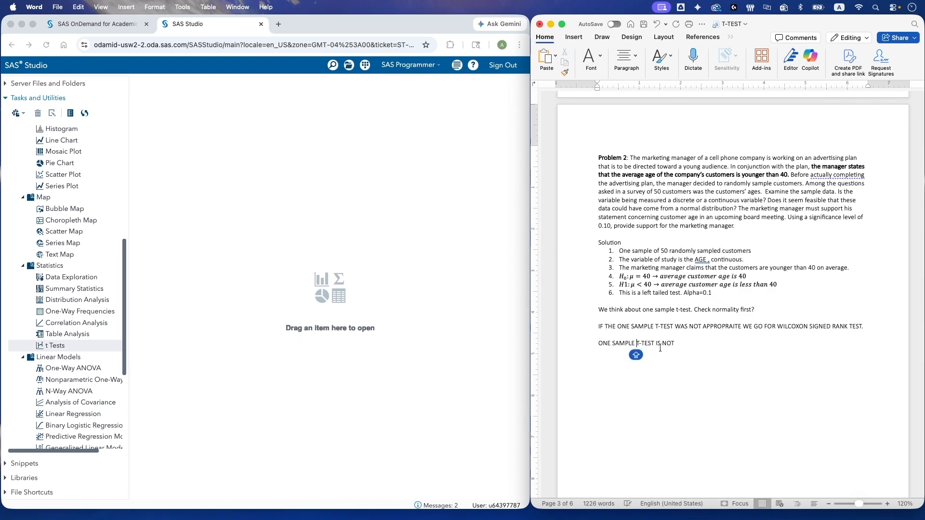
left_click(676, 344)
type("APPRORIATE :")
- Start a numbered list under that line with the item "IF THE DATA LEVEL IS ORDIINAL"
key("Return")
type("1. IF")
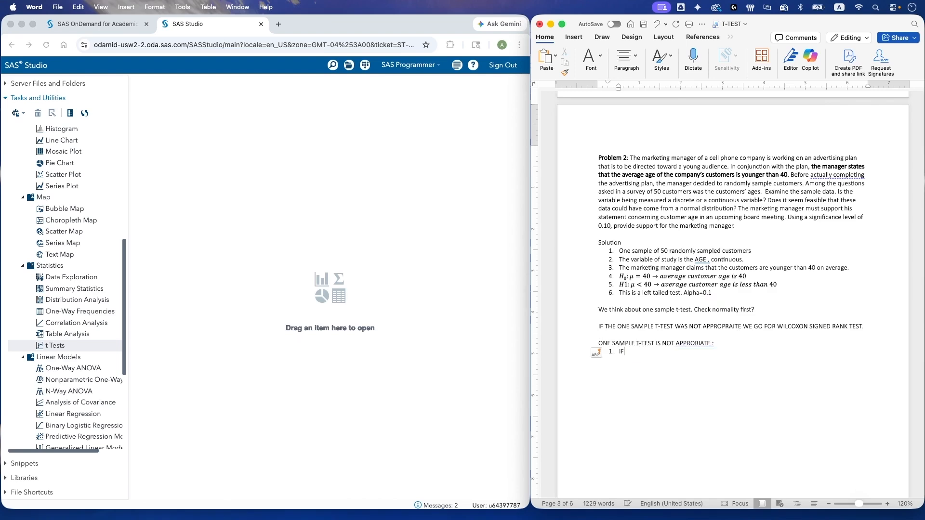
type(" THE DATA LEVEL IS OR")
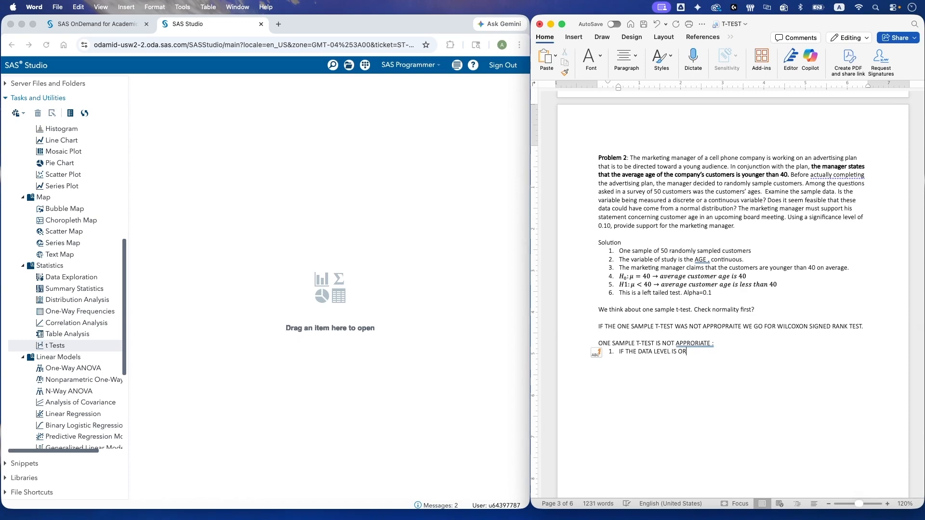
type("DIINAL")
- Add the second reason to the list: "PROPUALTIONS ARE NOT BELIEVED TO BE NORMALLY DISTRIBUTED."
key("Return")
key("Caps_Lock")
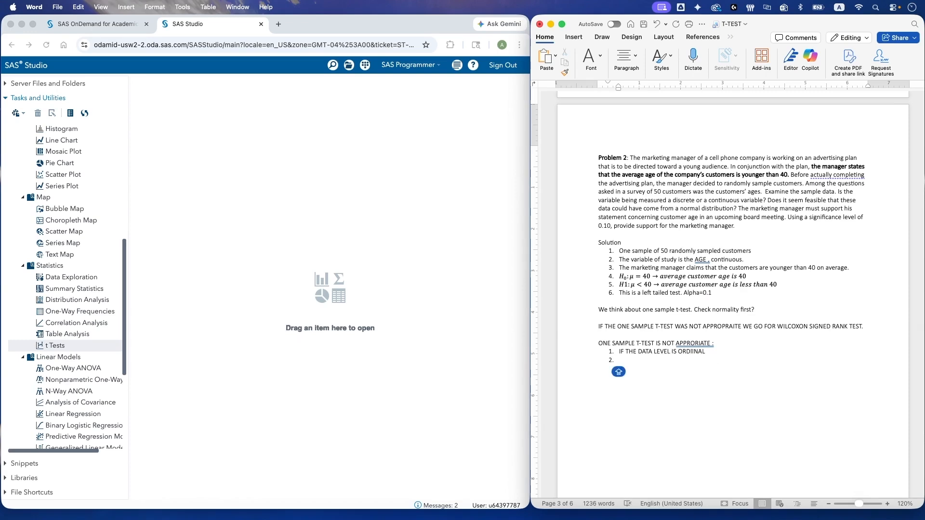
type("PROPUALTIONS ARE NOT BE")
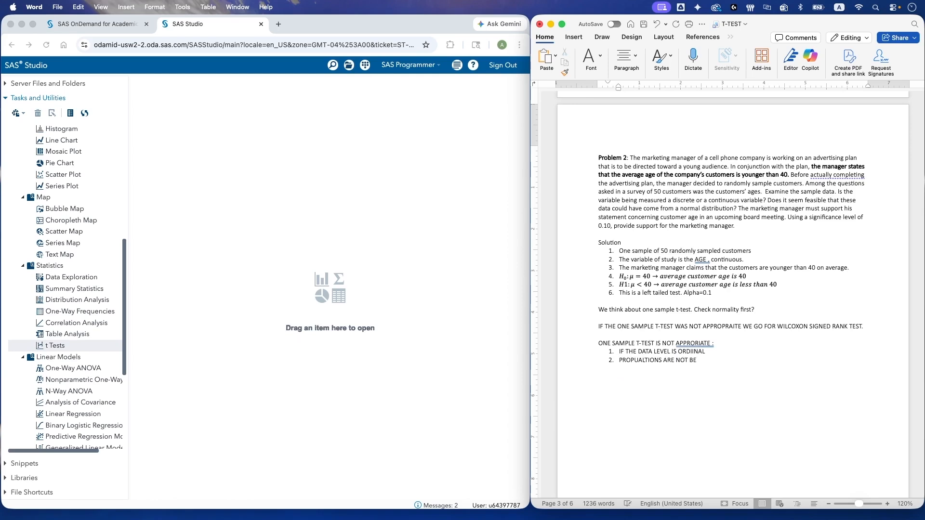
type("LIEVED THAT")
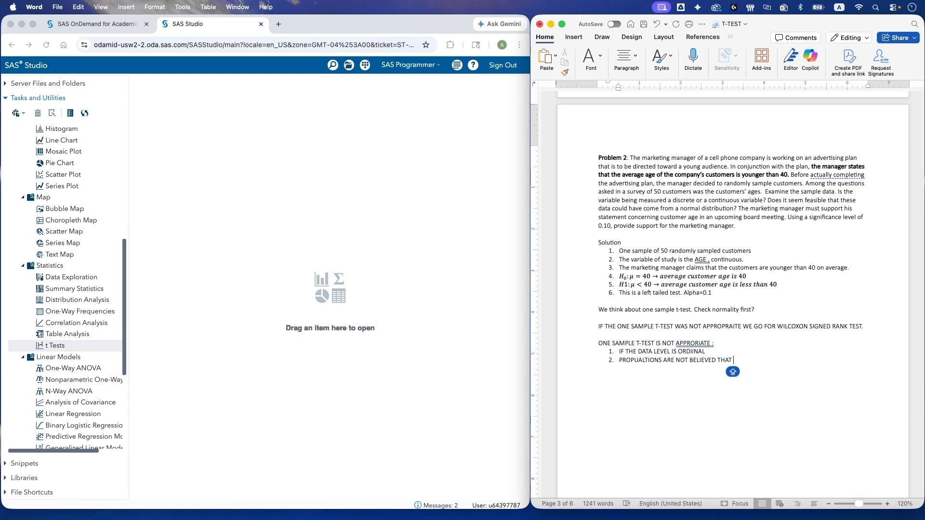
key("BackSpace")
key("BackSpace")
key("BackSpace")
type("O BE ")
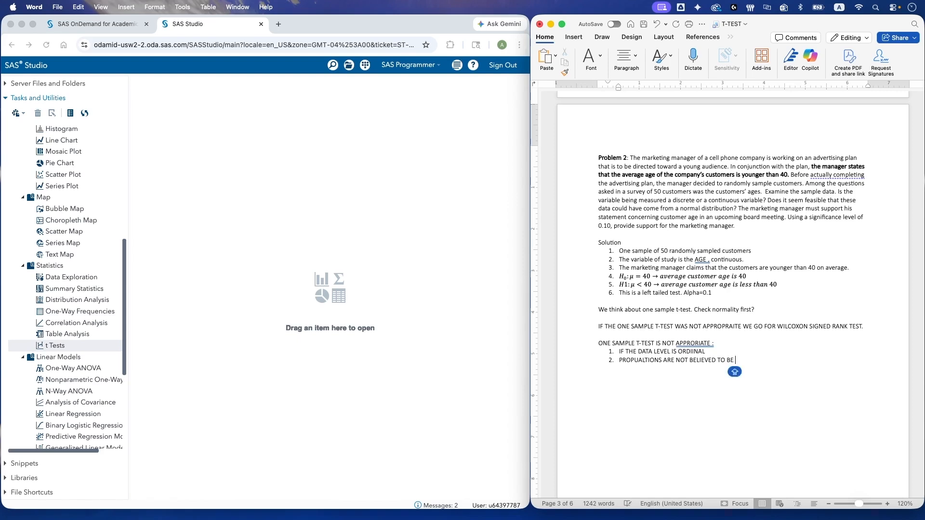
type("NORMALLY DISTRIBUTED.")
- Remove the extra space before the colon in the line "ONE SAMPLE T-TEST IS NOT APPRORIATE:" using the suggested correction
right_click(689, 343)
left_click(675, 381)
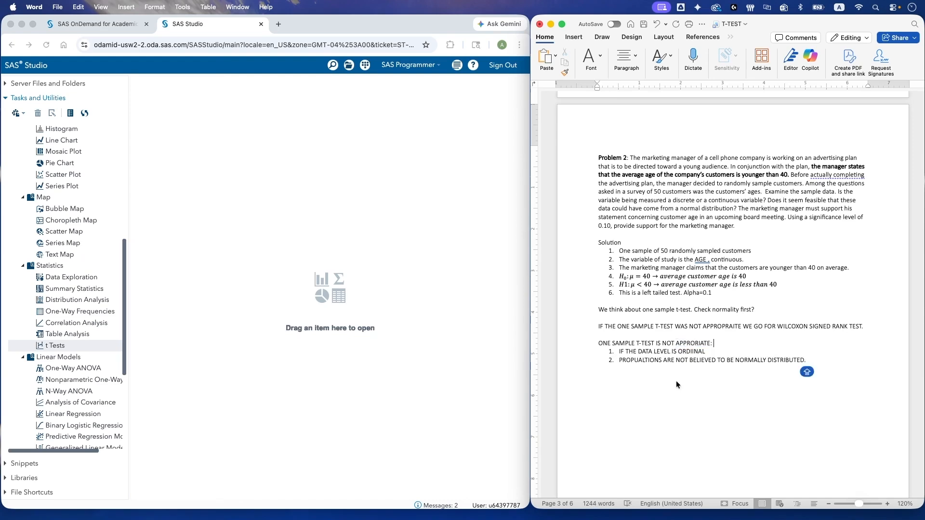
key("Return")
key("Return")
- Switch to SAS Studio and open a new t Tests task
left_click(336, 168)
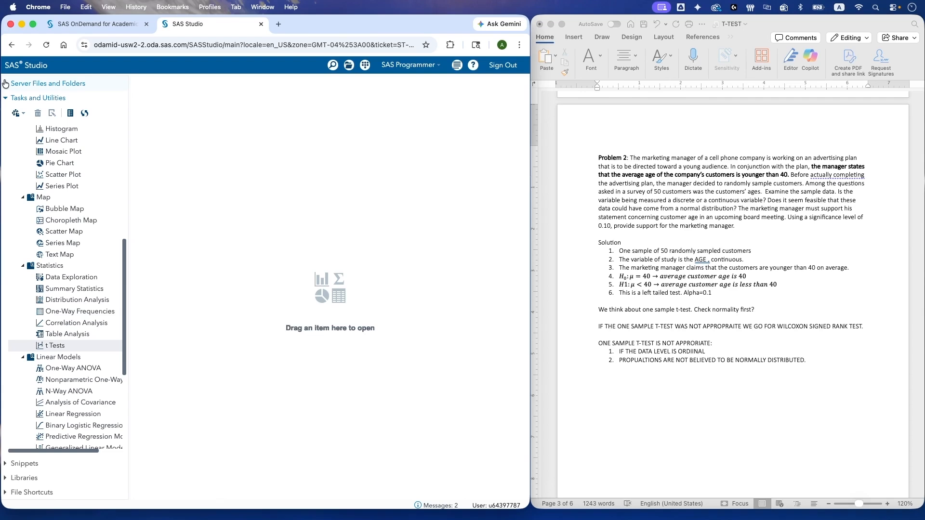
left_click(54, 346)
left_click_drag(54, 349, 164, 194)
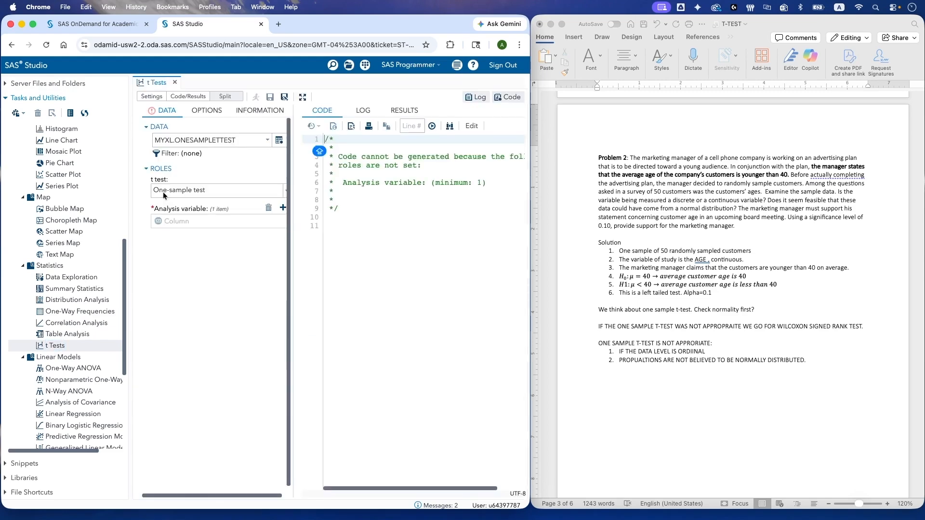
- Use the MYXL.WILCOXONSIGNEDRANKTEST table as the task data and assign Age as the analysis variable
left_click(279, 141)
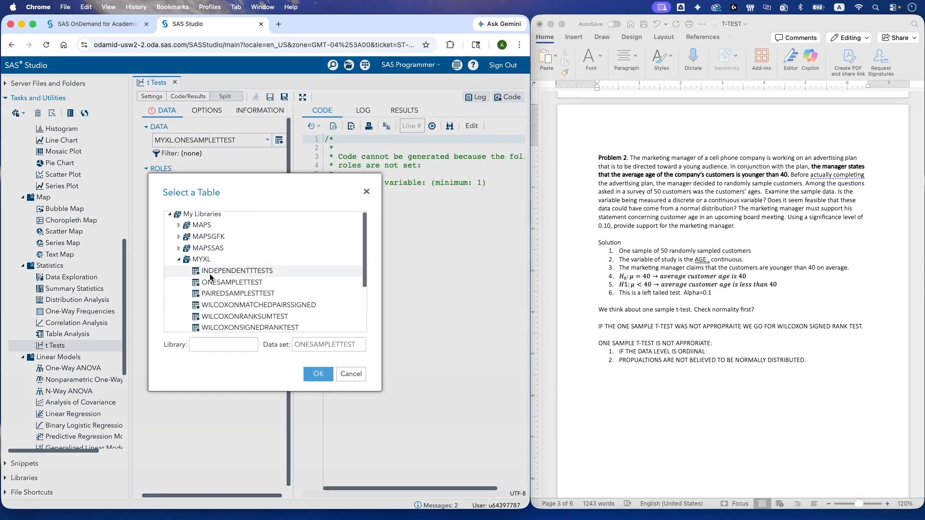
scroll(230, 268, "down", 1)
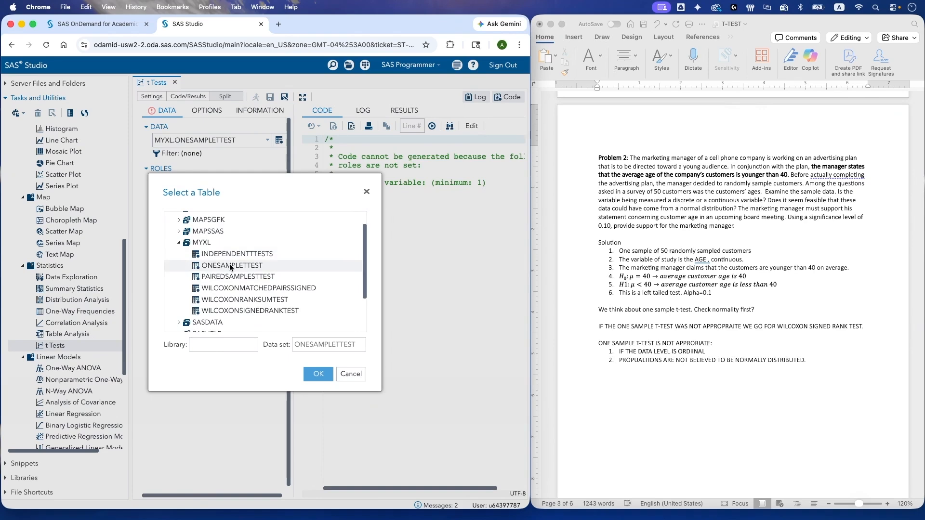
double_click(232, 310)
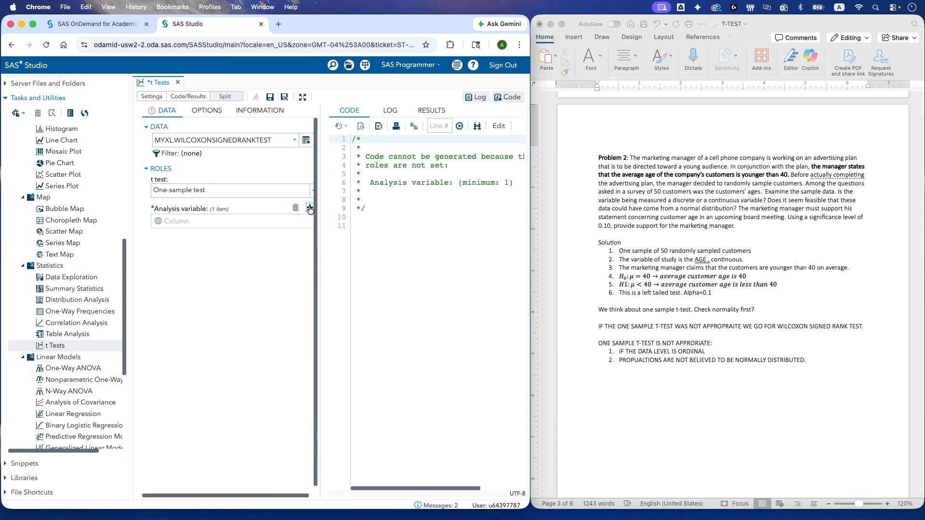
left_click(310, 208)
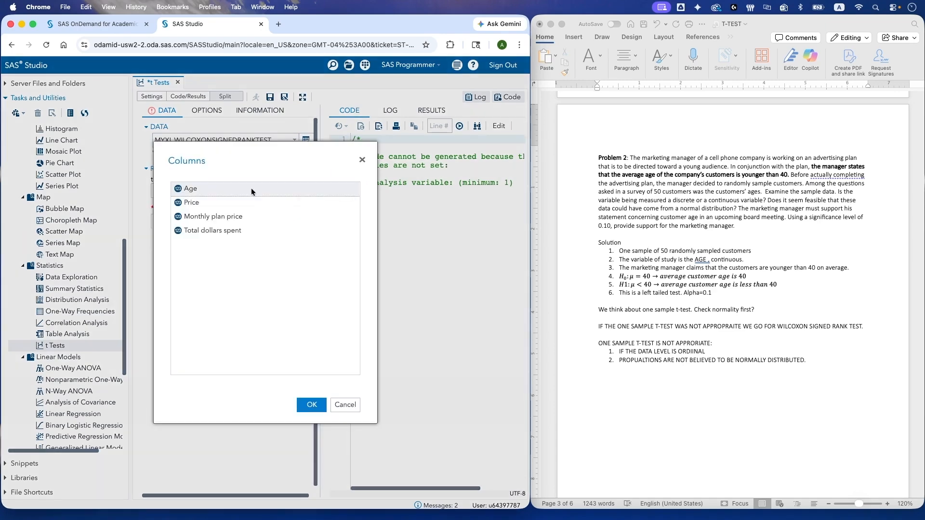
double_click(203, 189)
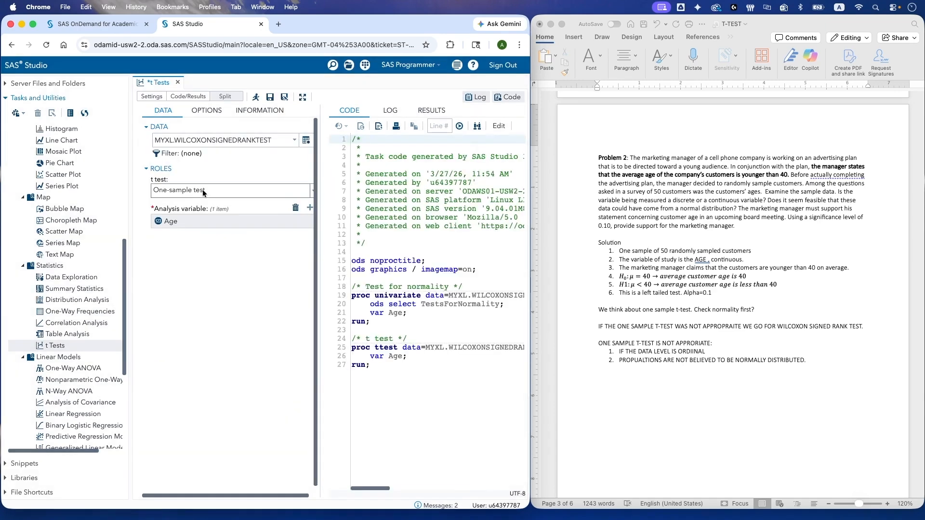
- Set the test to two-tailed and include the Sign test and Wilcoxon signed rank test
left_click(210, 110)
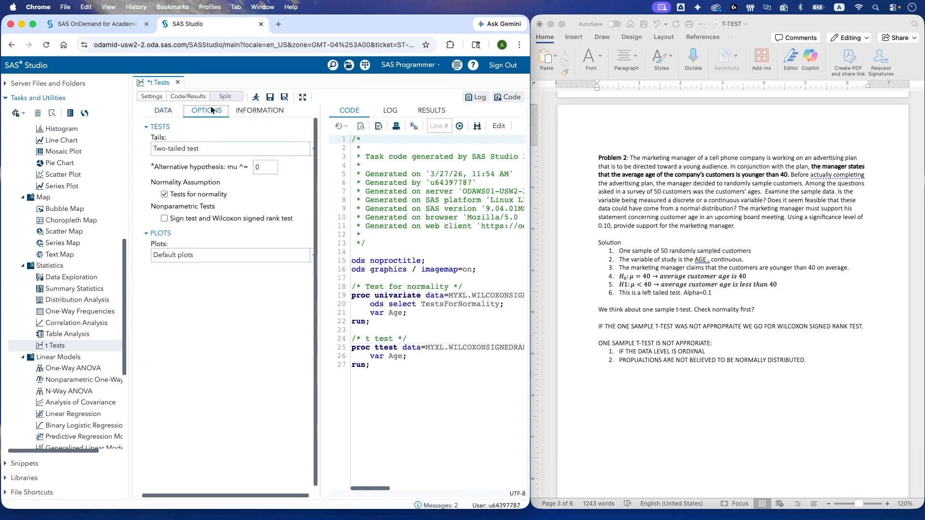
left_click(209, 151)
left_click(190, 186)
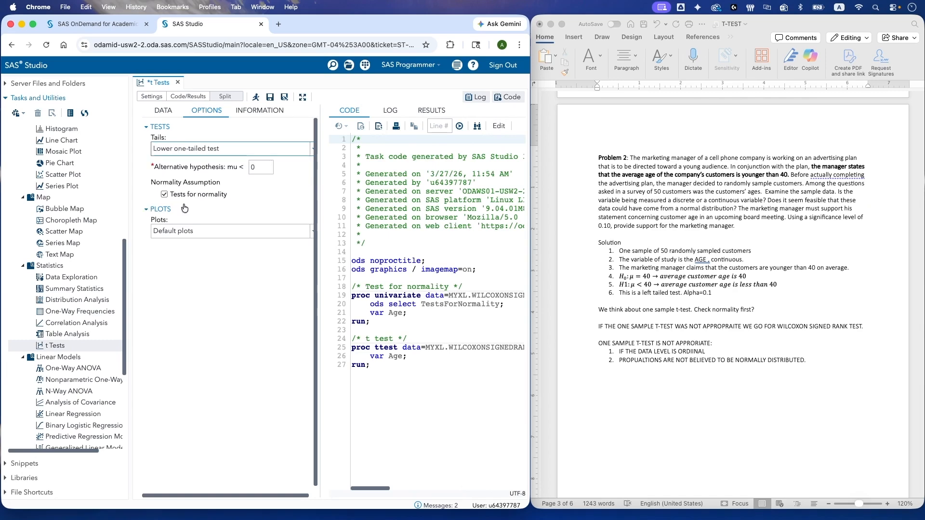
left_click(196, 152)
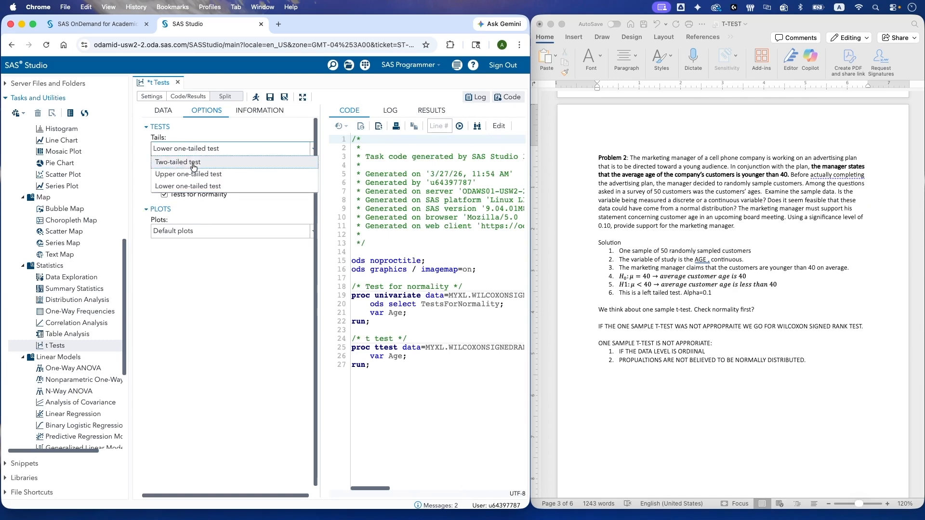
left_click(193, 164)
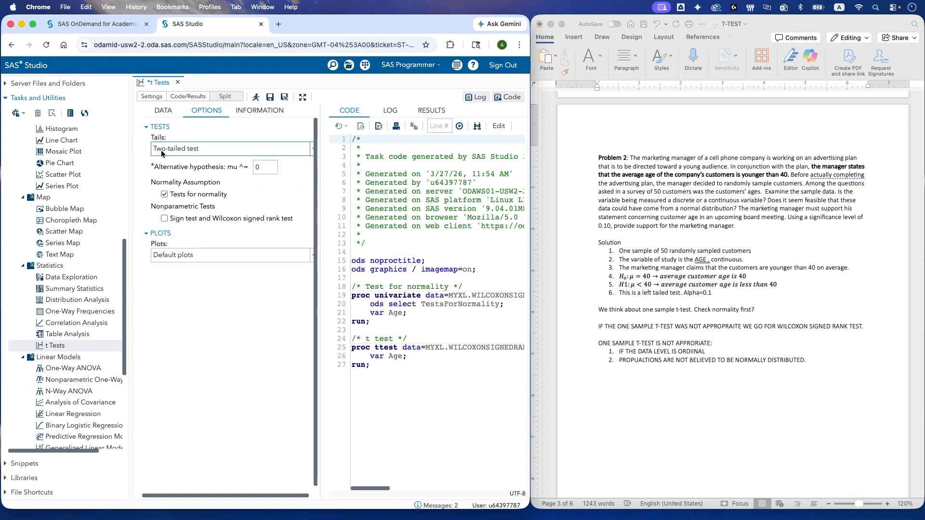
left_click(164, 219)
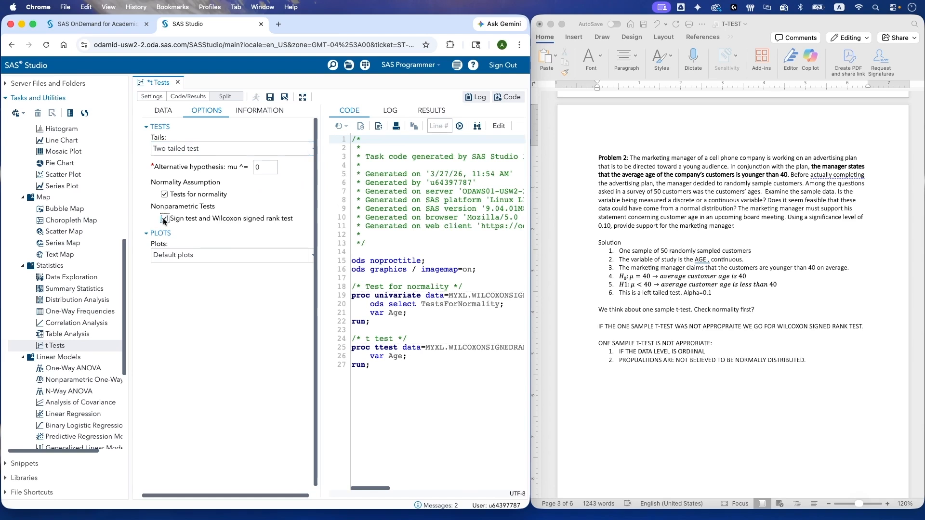
- Set the alternative hypothesis value for mu to 40
left_click(256, 167)
double_click(257, 167)
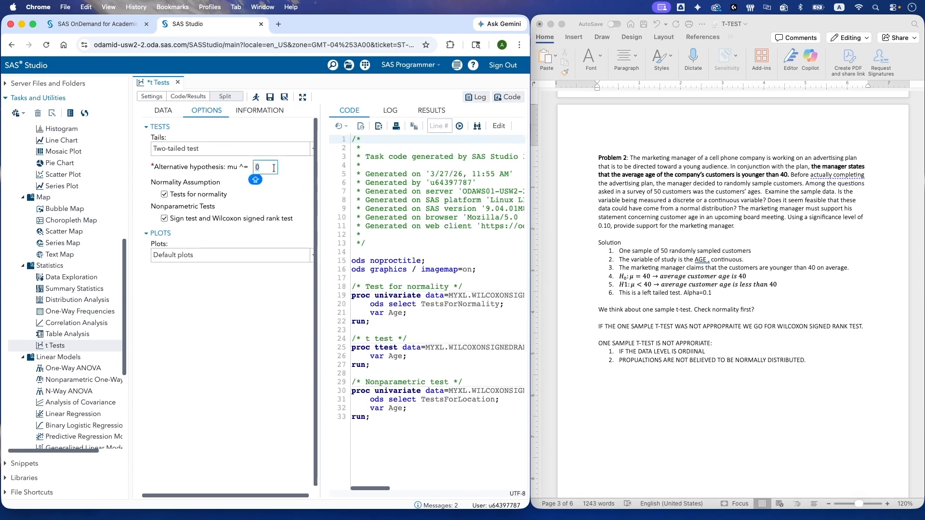
type("40")
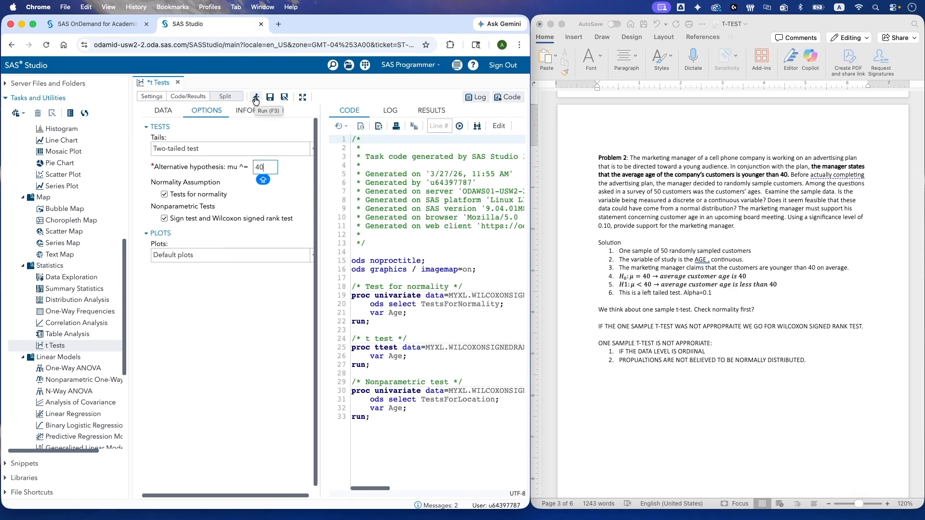
- Open the generated code for editing and add ALPHA=0.1 after h0=40 in the proc ttest statement
left_click(498, 126)
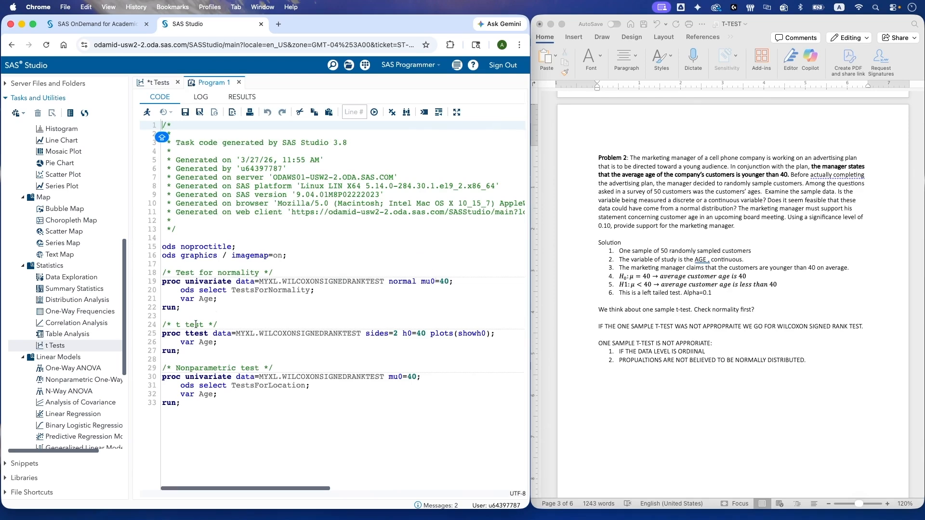
left_click(426, 334)
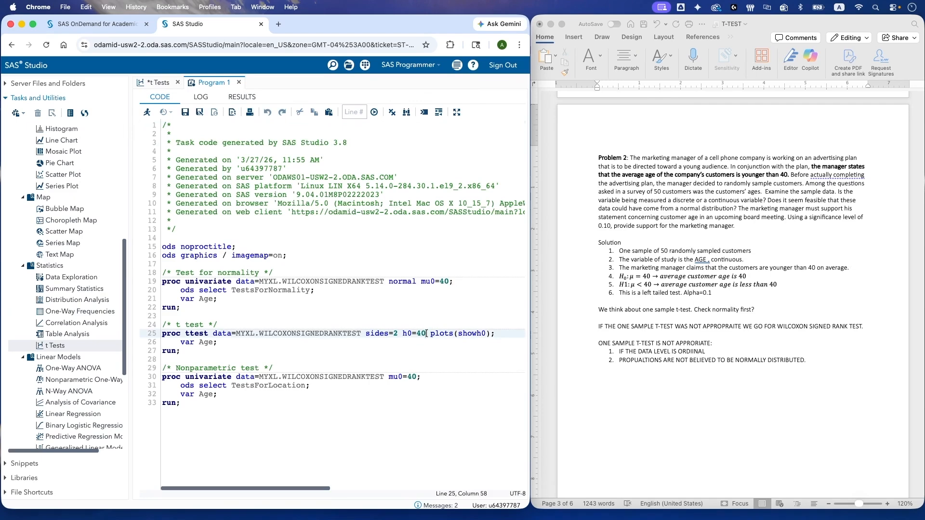
type("ALPHA= ")
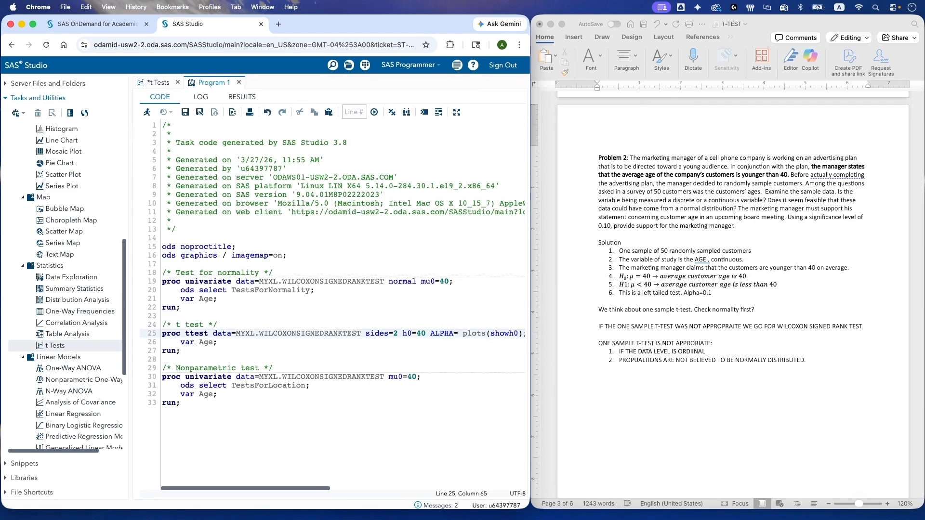
type("0.1")
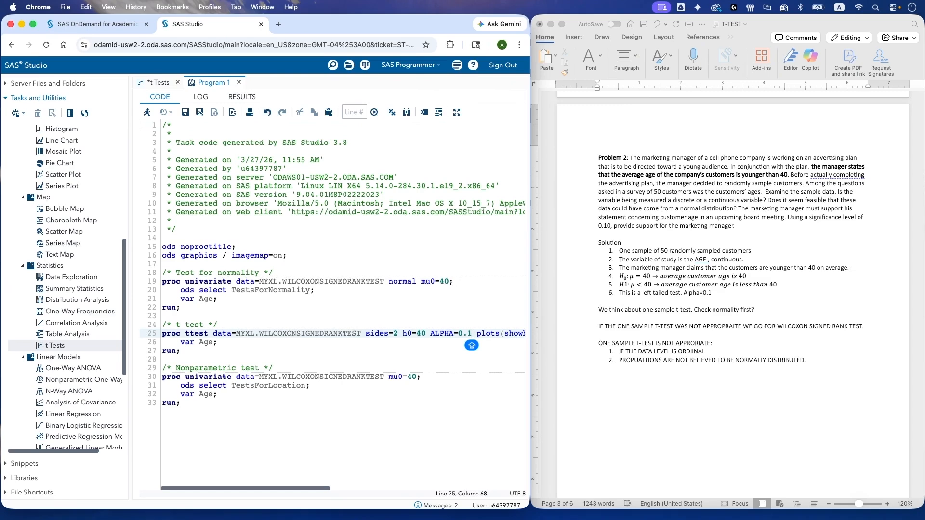
- Add ALPHA=0.1 after mu0=40 in the nonparametric and normality proc univariate statements, and run the program
left_click(415, 378)
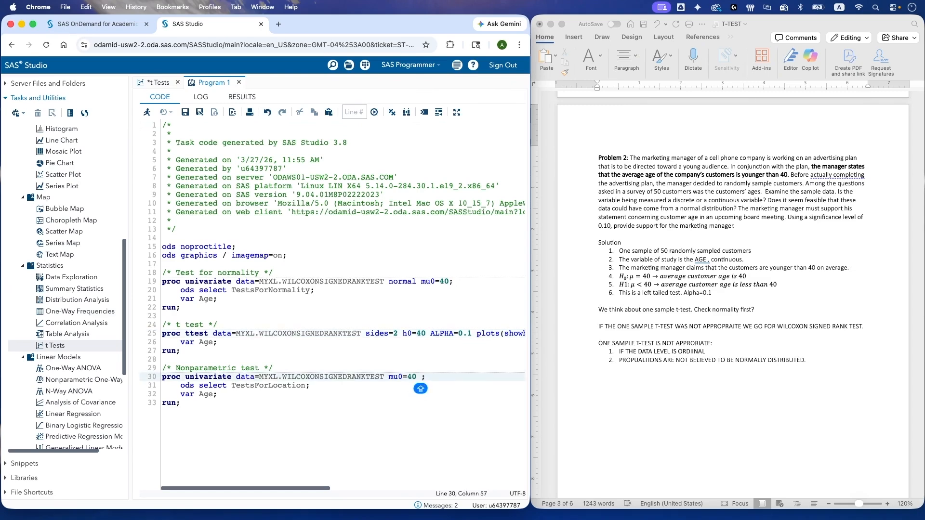
type("ALPHA=0.1")
key("Caps_Lock")
left_click(449, 282)
type("ALPHA=0.1")
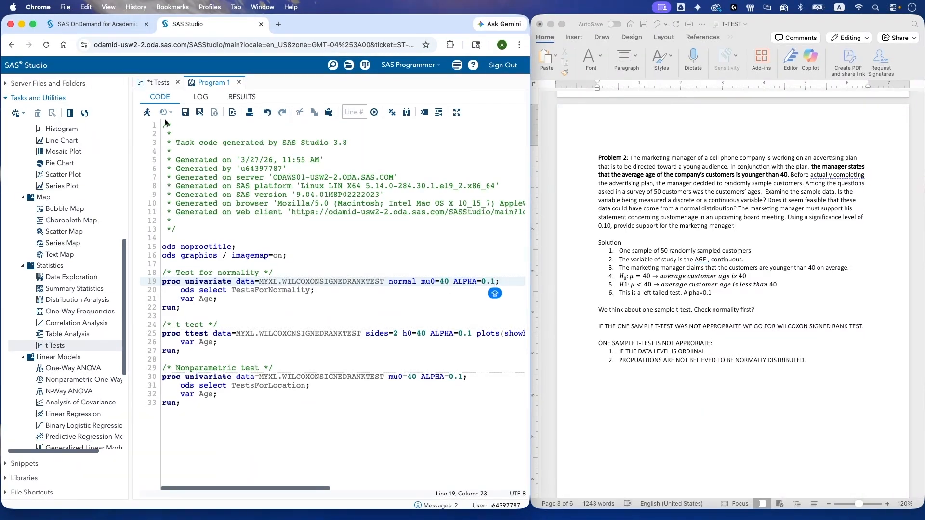
left_click(148, 113)
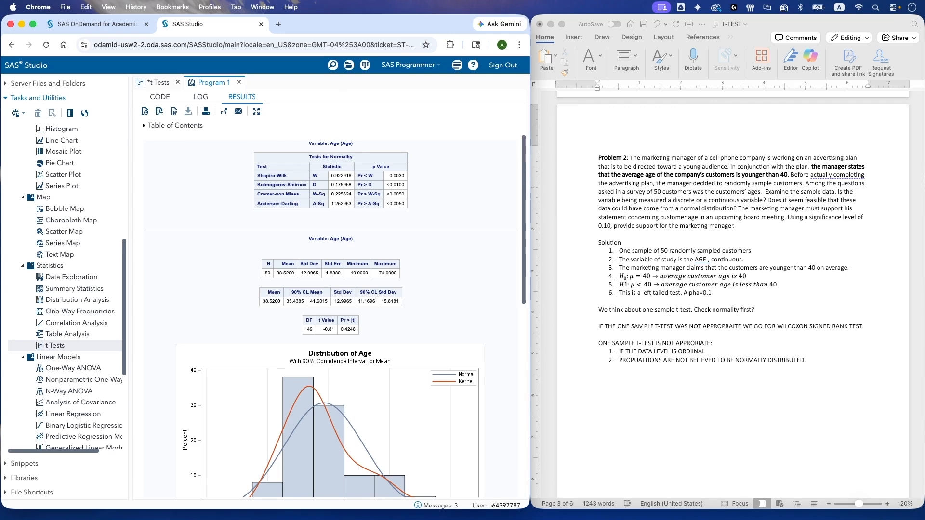
- In the Word document, add the lines "Check normality" and "Hyphothesis:" below the numbered reasons
left_click(609, 392)
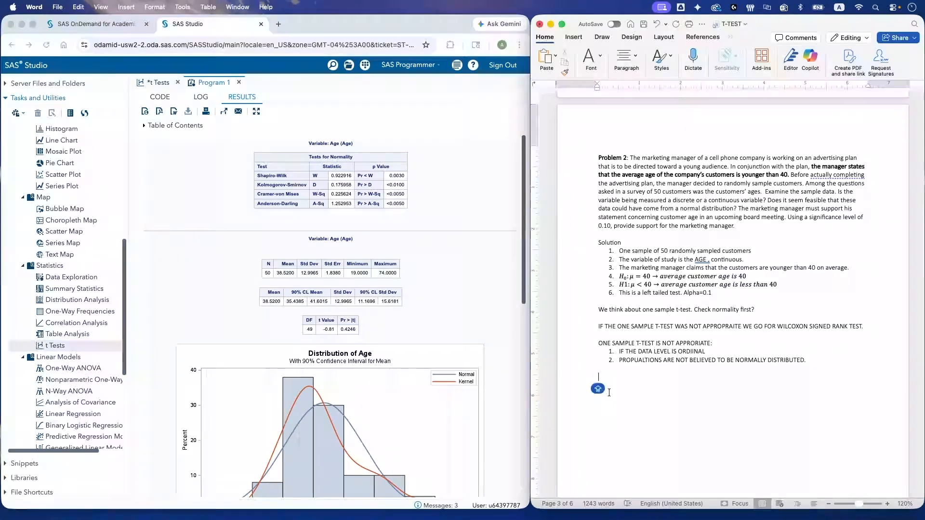
type("c")
key("BackSpace")
type("Check normality")
key("Return")
type("1.")
key("BackSpace")
key("BackSpace")
type("Hyphothesis:")
key("Return")
- Correct the misspelled word in the "Hyphothesis:" line to "Hypothesis" using the spelling suggestion
scroll(623, 338, "up", 2)
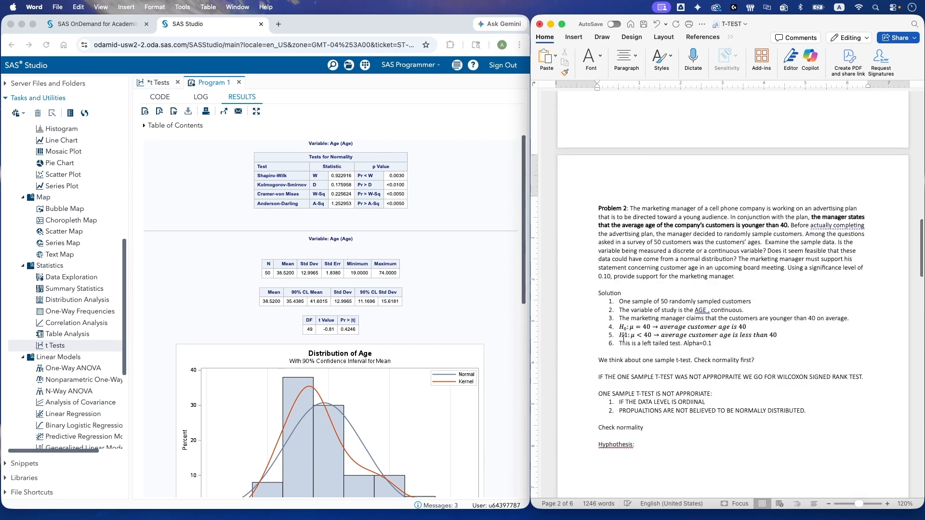
scroll(623, 338, "down", 2)
right_click(614, 395)
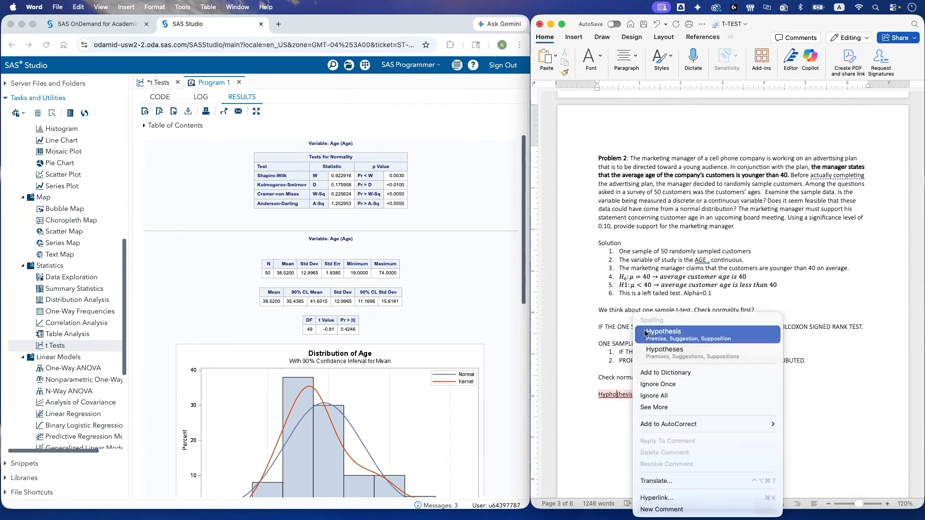
left_click(645, 332)
- Copy the H0 and H1 normality statements from the first problem below "Hypothesis:", replacing "Annual at home food expenditures" with "Age" in both
scroll(598, 273, "down", 1)
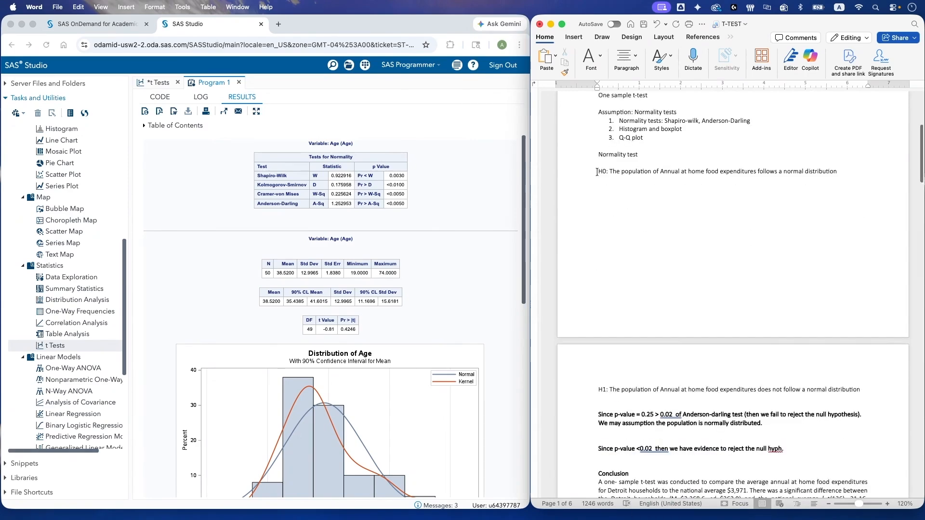
left_click_drag(598, 171, 827, 389)
key("super+c")
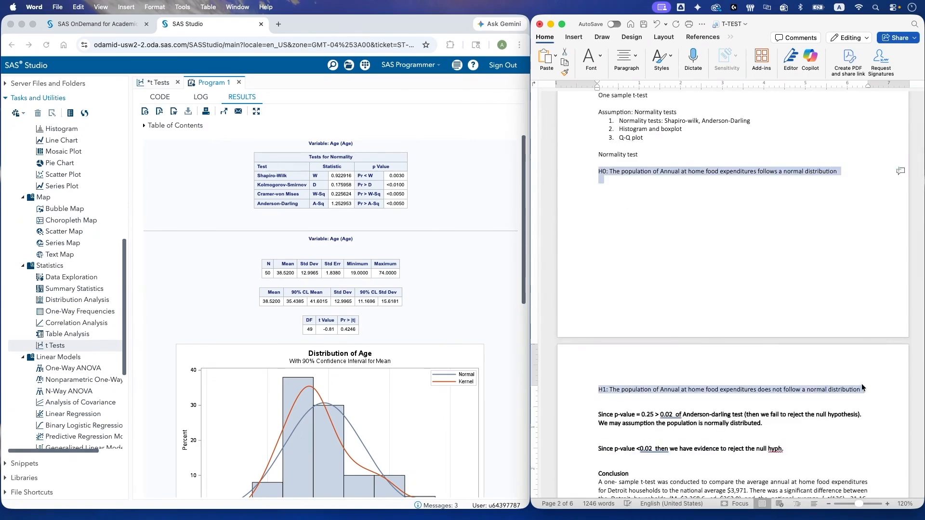
scroll(763, 370, "down", 12)
key("super+v")
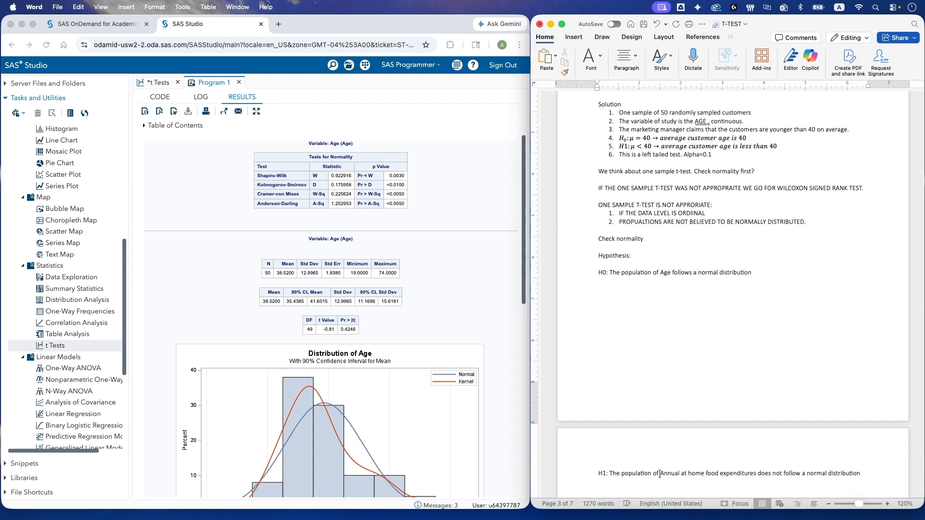
left_click_drag(660, 473, 768, 474)
type("Age")
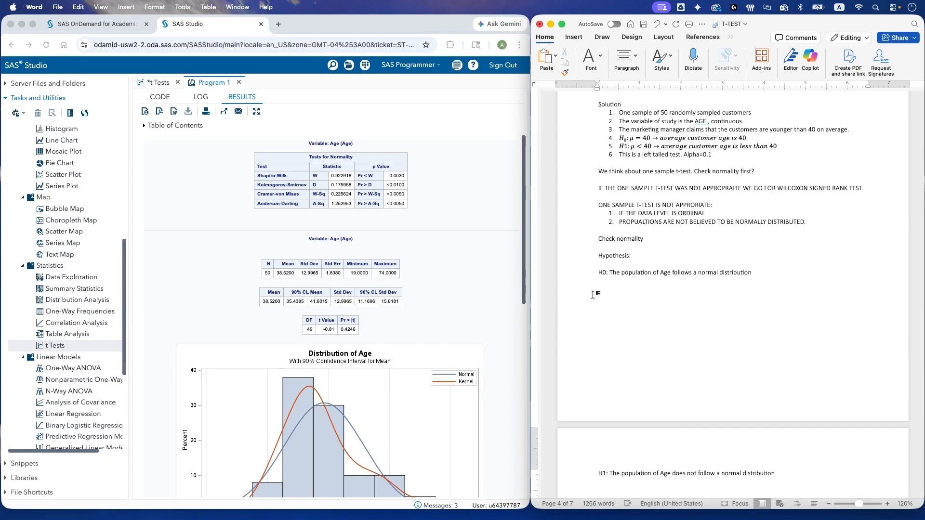
- Add blank lines after the H1 statement and make the word "Hypothesis" bold
left_click(783, 467)
key("Return")
key("Return")
key("Return")
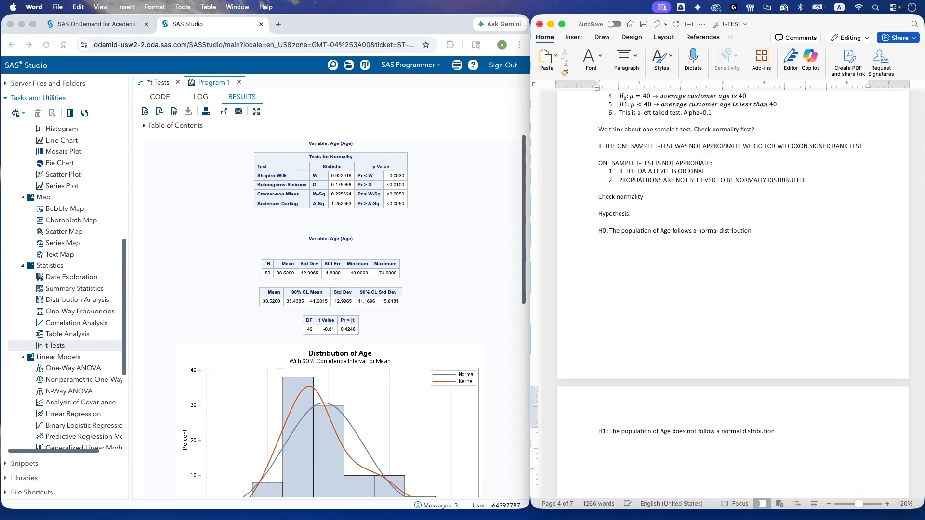
key("Return")
double_click(614, 185)
key("super+b")
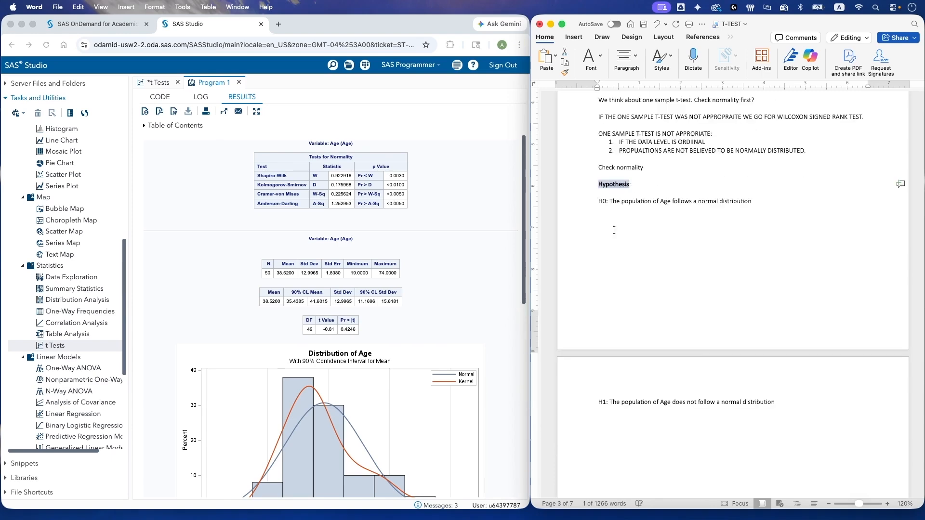
- Below the H1 statement, write "Shapiro-wilk : p-value =0.003 <0.1 ( we reject the null hypthosis)"
left_click(614, 423)
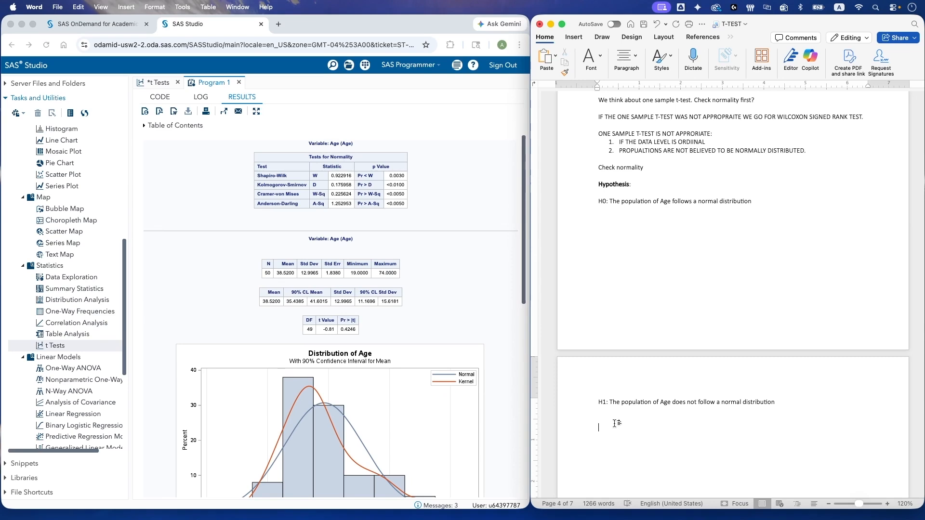
type("Shapio")
key("BackSpace")
key("BackSpace")
type("iro-wilk : p-value =0.003")
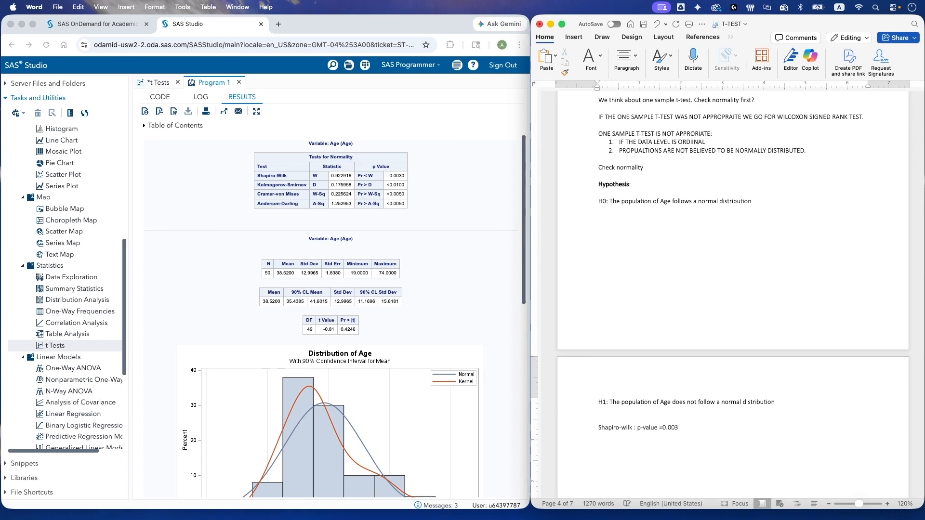
type(" <0.1")
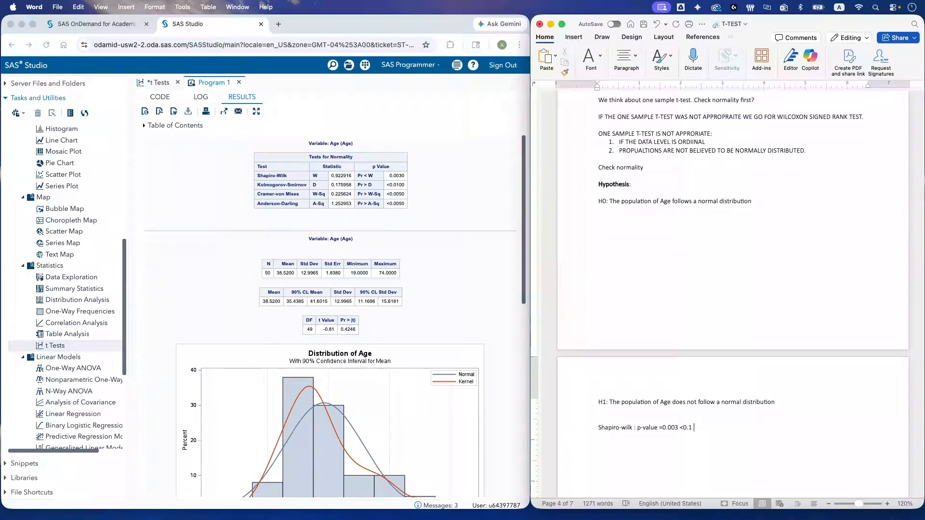
type(" ( we")
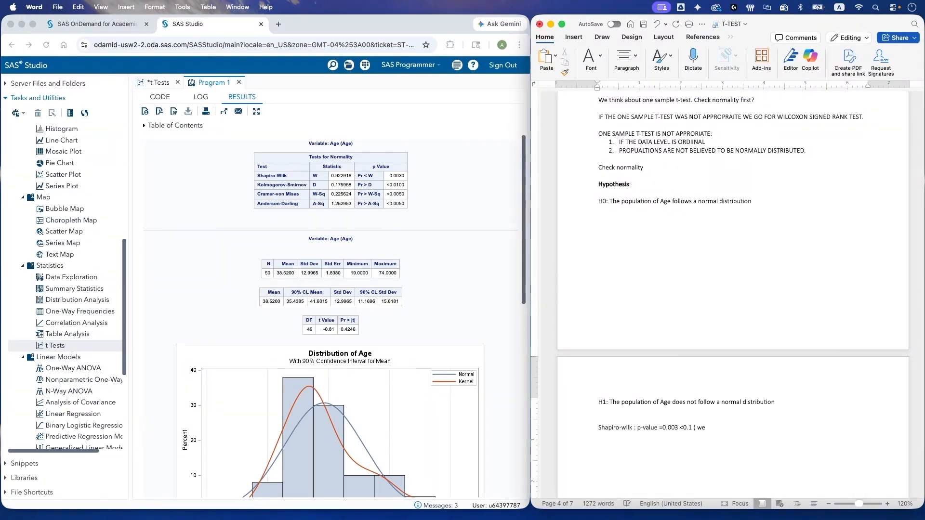
type(" reject the null hypthosis)")
- Examine the H0 and H1 normality statements against the Age results: normality tests, histogram, box plot, Q-Q plot and tests for location
triple_click(647, 202)
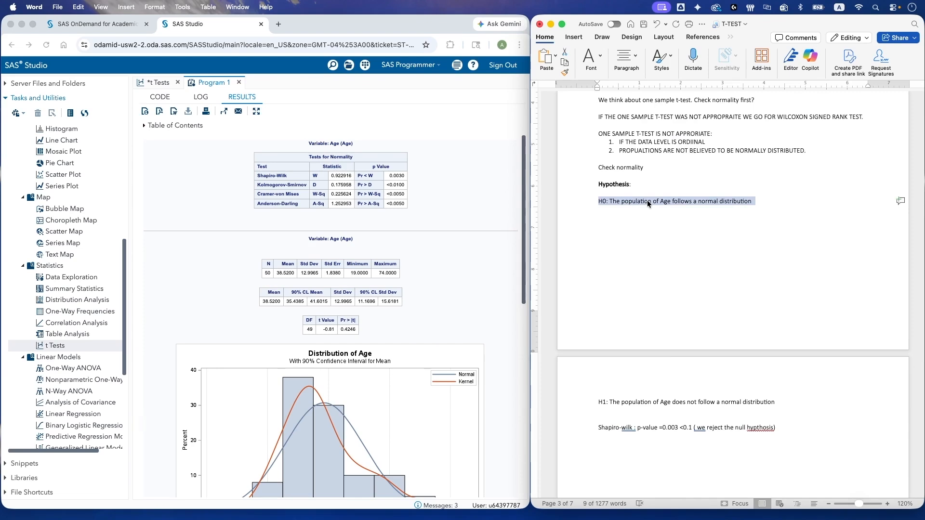
triple_click(660, 402)
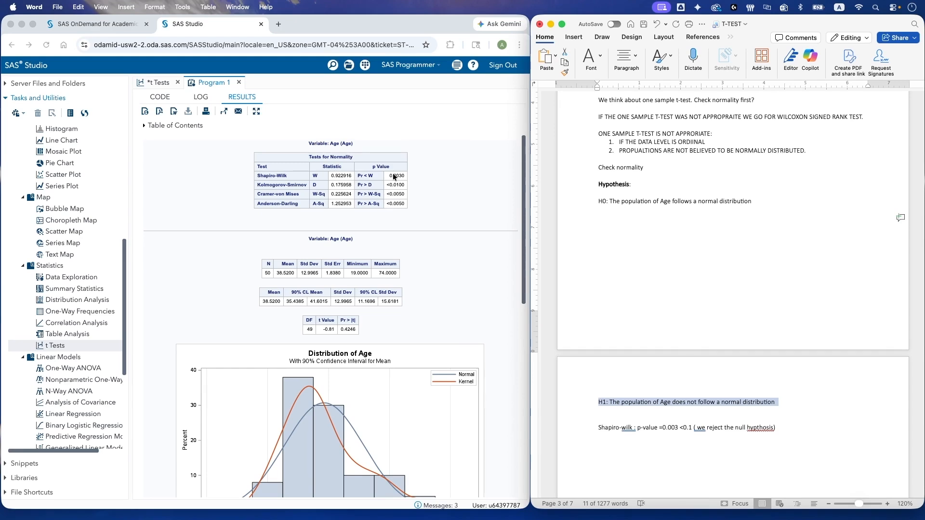
scroll(396, 201, "down", 5)
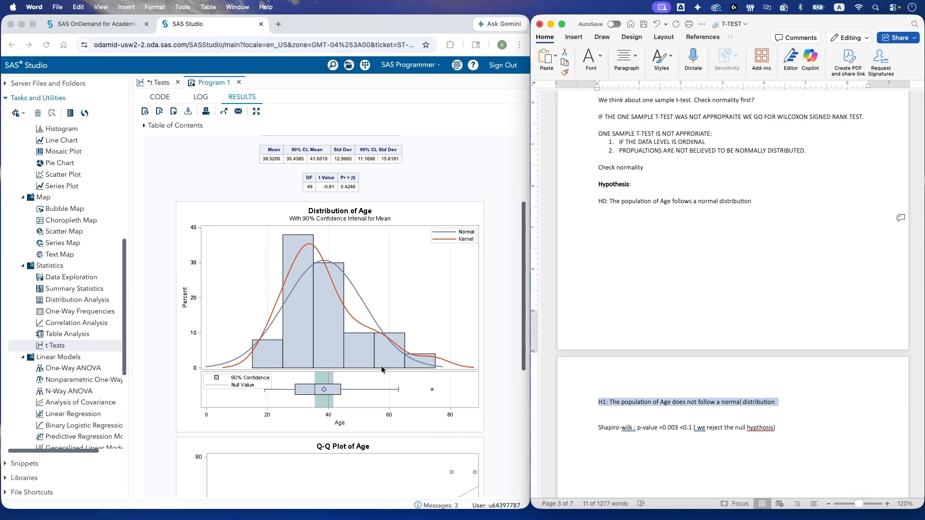
scroll(380, 366, "down", 5)
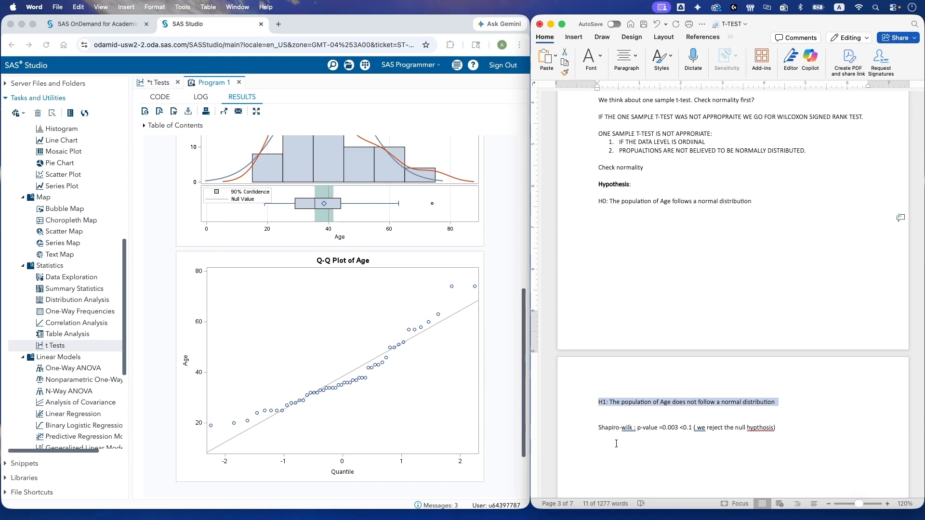
left_click(641, 459)
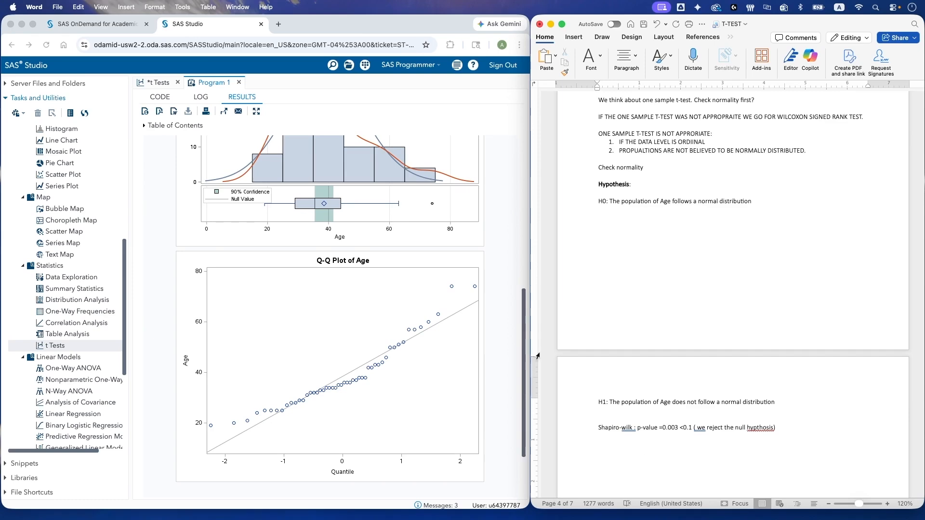
scroll(358, 289, "down", 2)
scroll(358, 230, "up", 10)
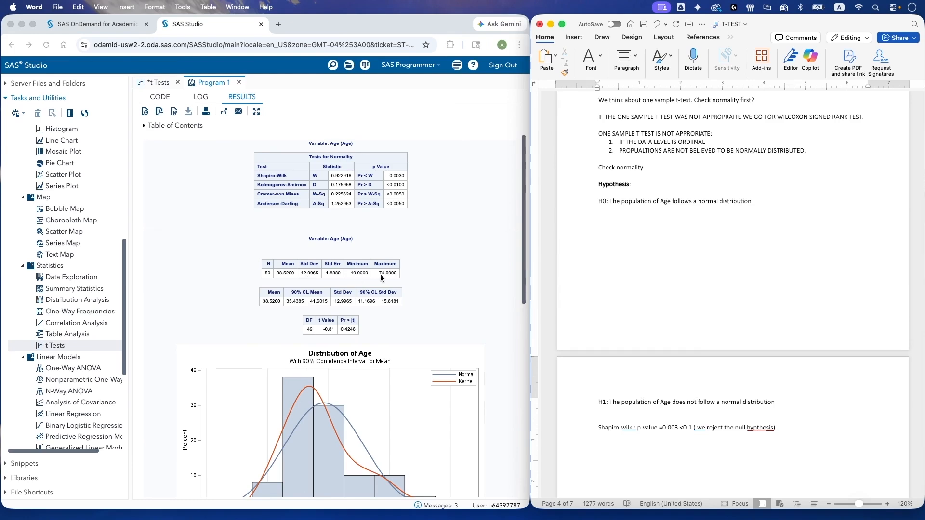
scroll(380, 277, "down", 3)
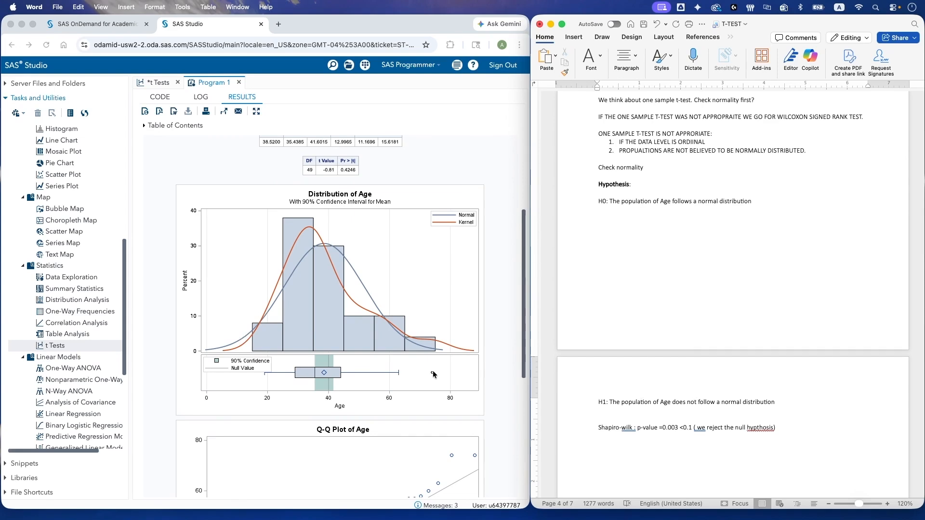
scroll(433, 374, "up", 3)
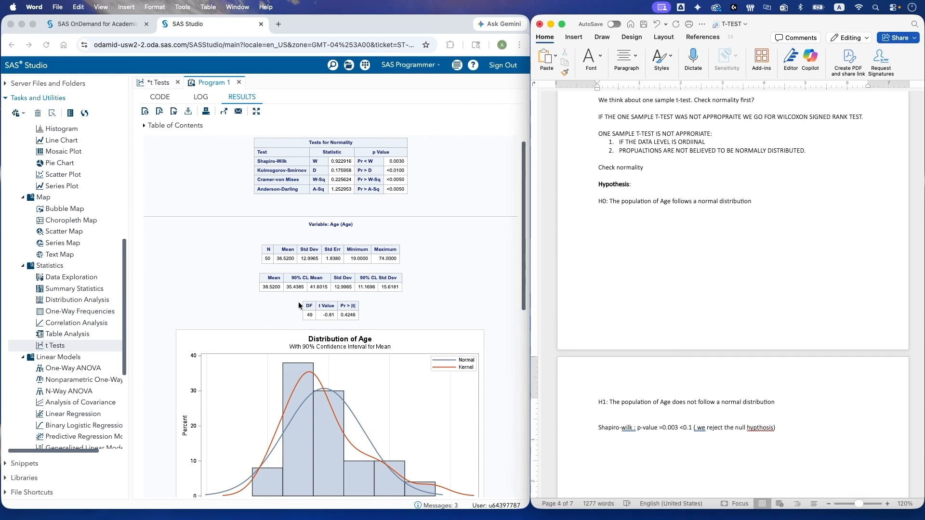
scroll(299, 302, "down", 1)
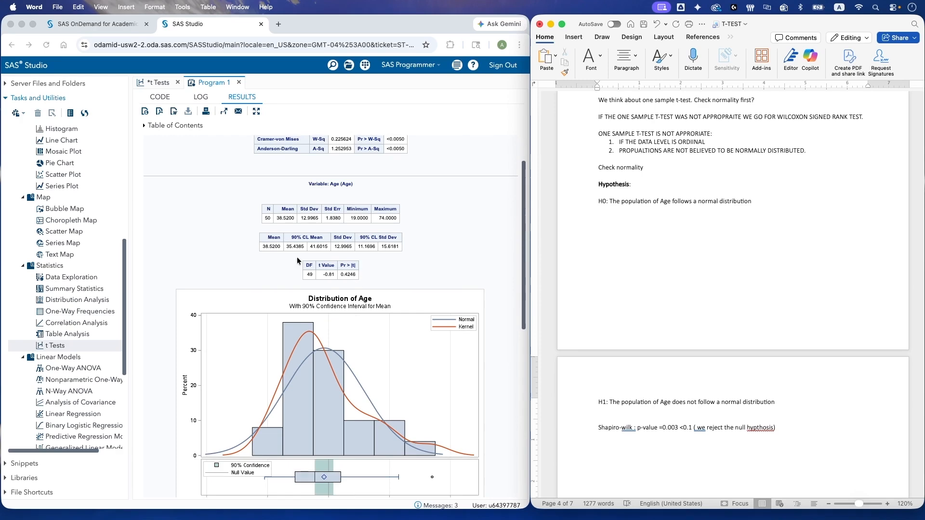
scroll(317, 281, "down", 10)
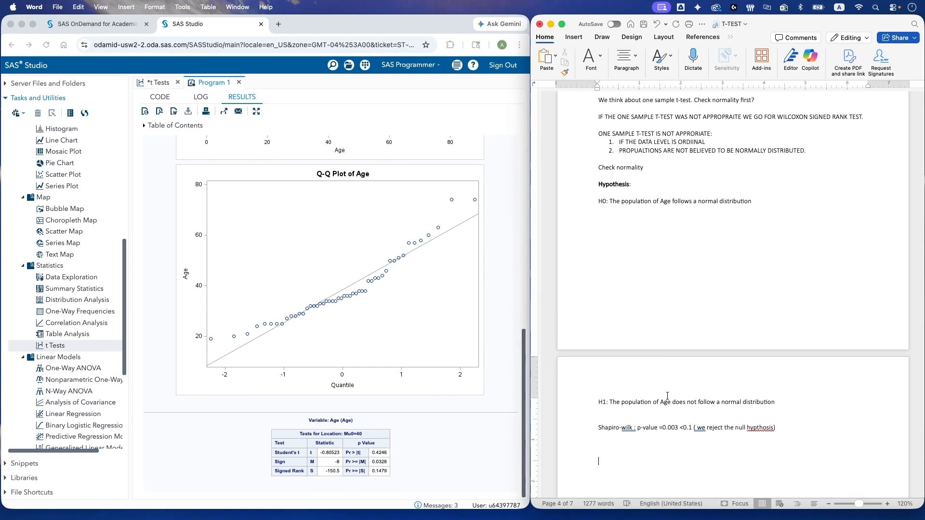
- In the H0 statement of the Solution list, replace the symbol μ with "population median"
scroll(666, 383, "up", 1)
scroll(665, 371, "up", 4)
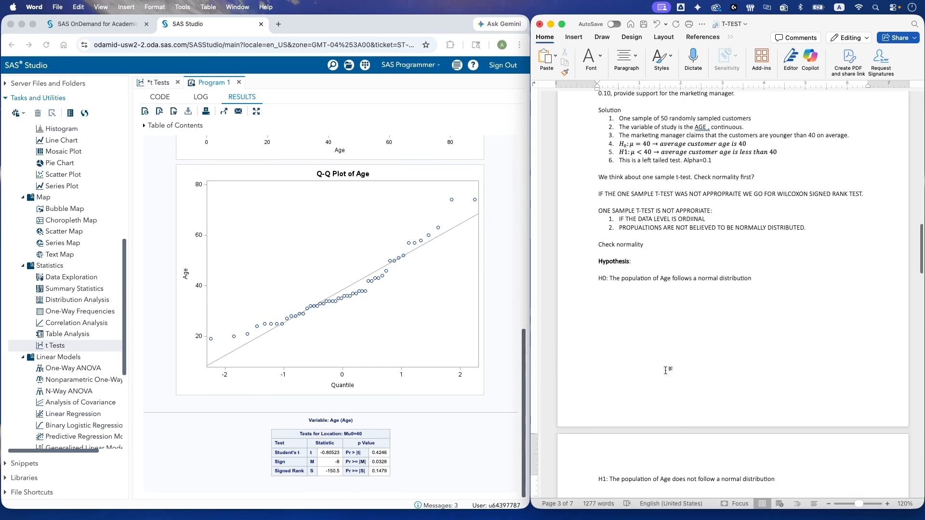
scroll(666, 370, "up", 1)
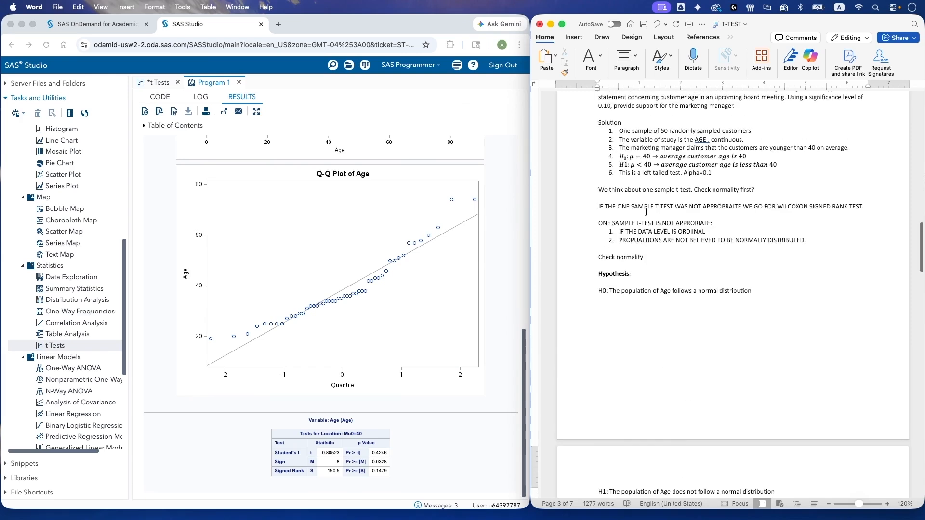
left_click(633, 157)
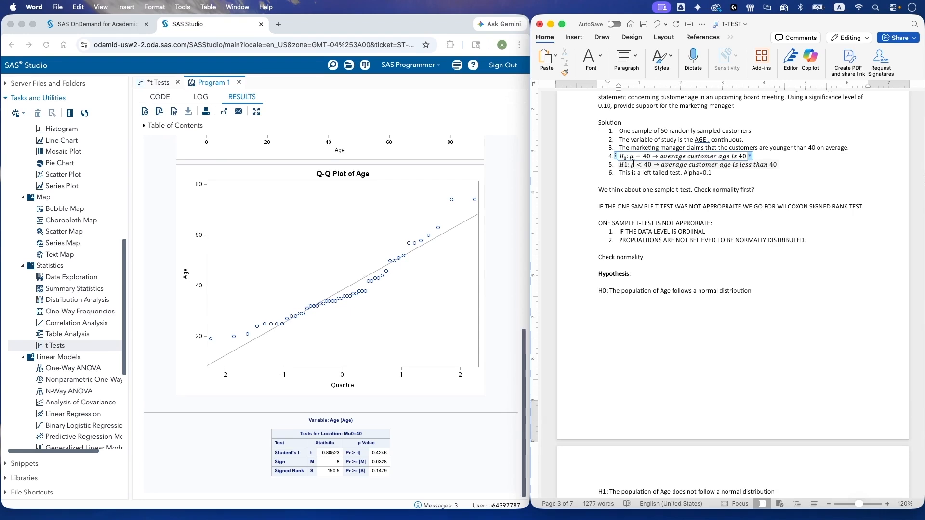
type("\\telda")
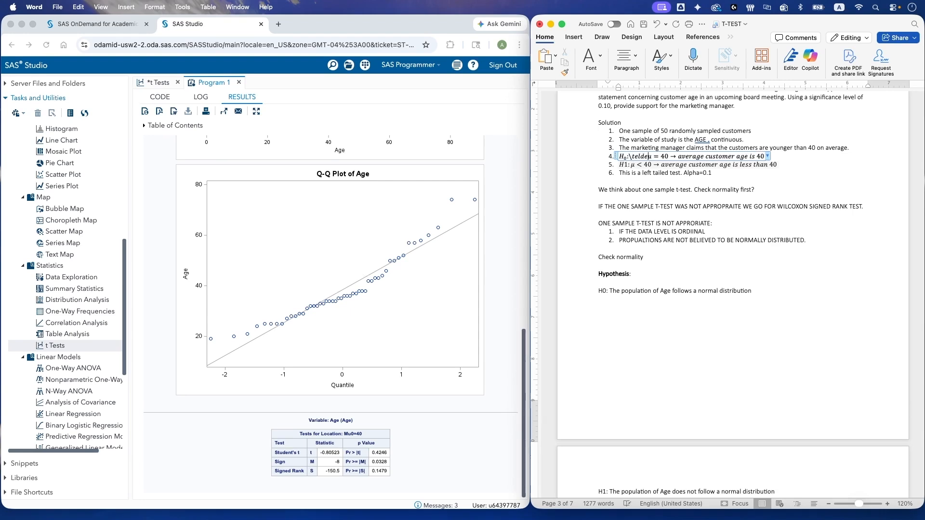
key("BackSpace")
key("BackSpace")
key("BackSpace")
key("BackSpace")
key("BackSpace")
key("BackSpace")
key("BackSpace")
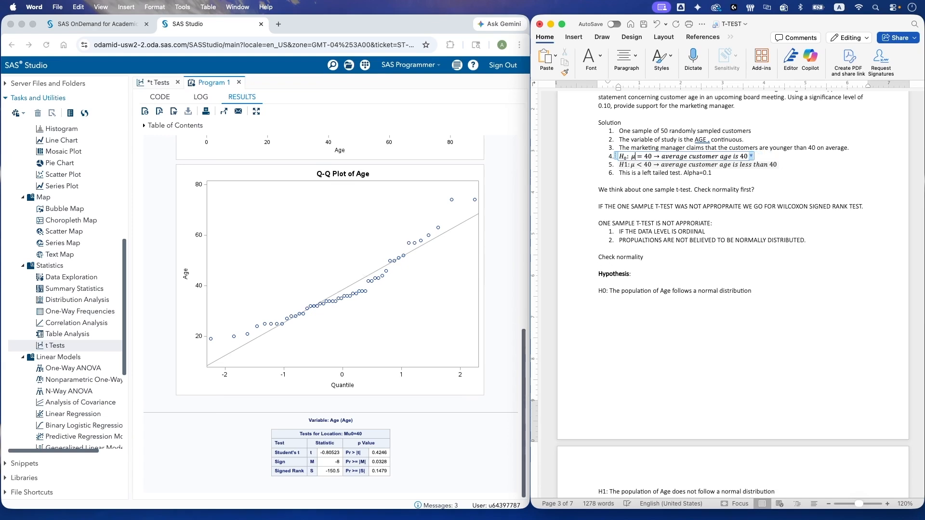
key("BackSpace")
type("population medi")
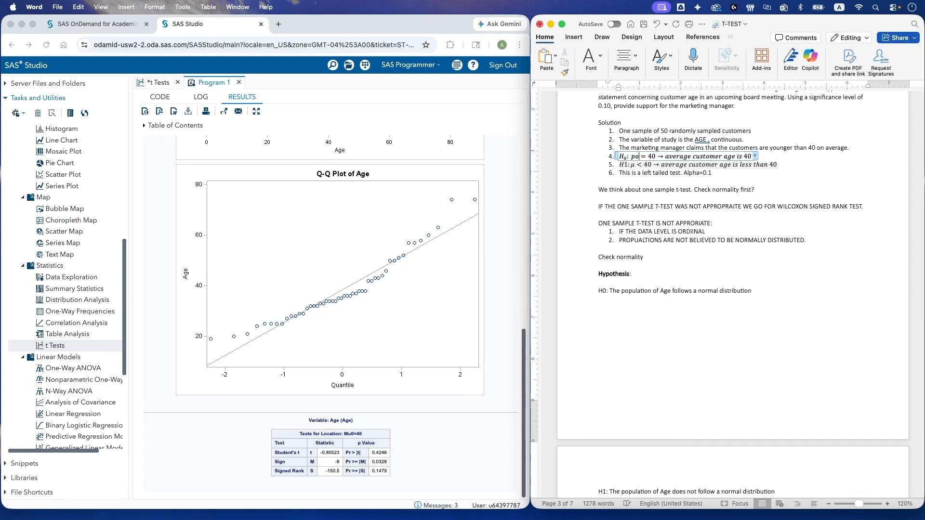
type("an")
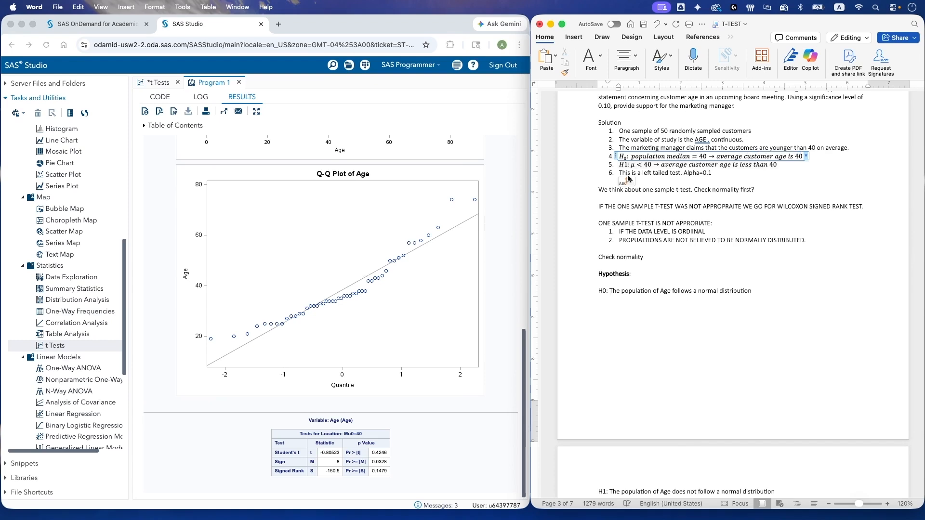
- In the H1 statement of the Solution list, replace the symbol μ with "population median"
left_click(636, 165)
key("BackSpace")
type("po")
type("p")
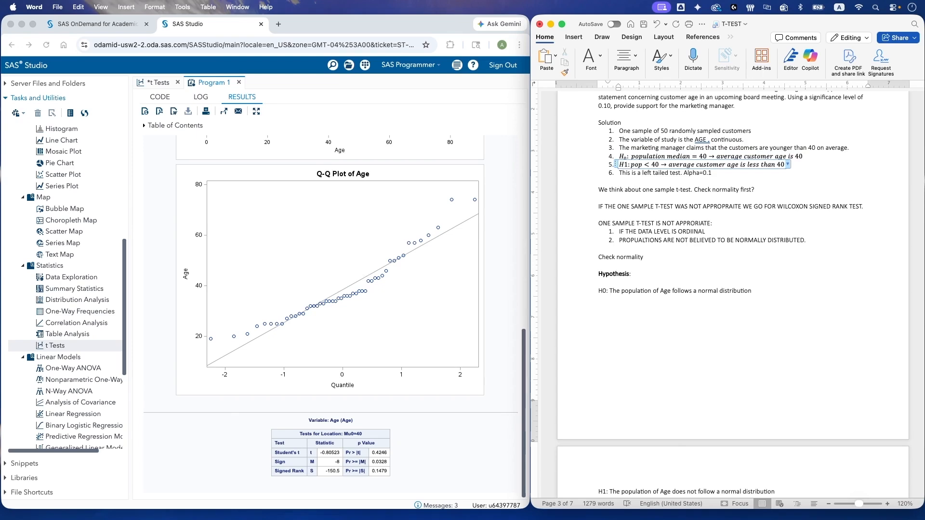
type("ulation medi")
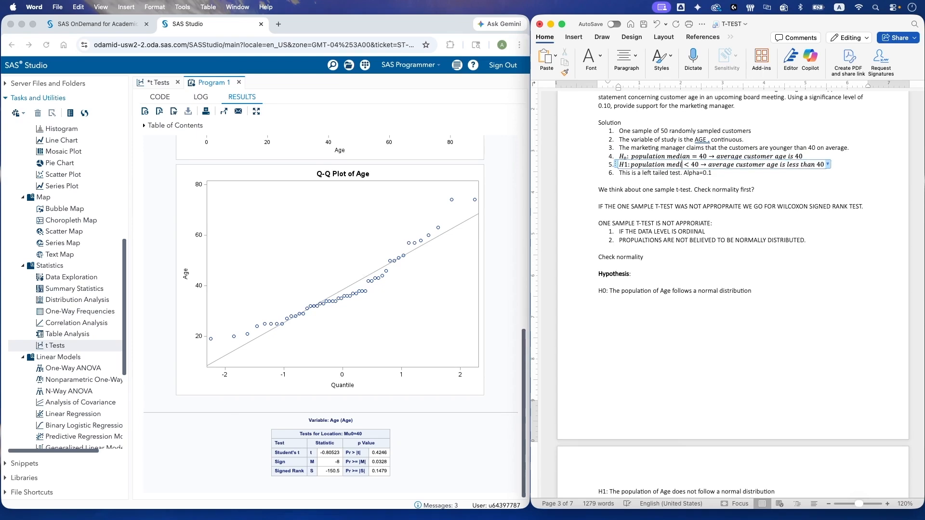
type("an")
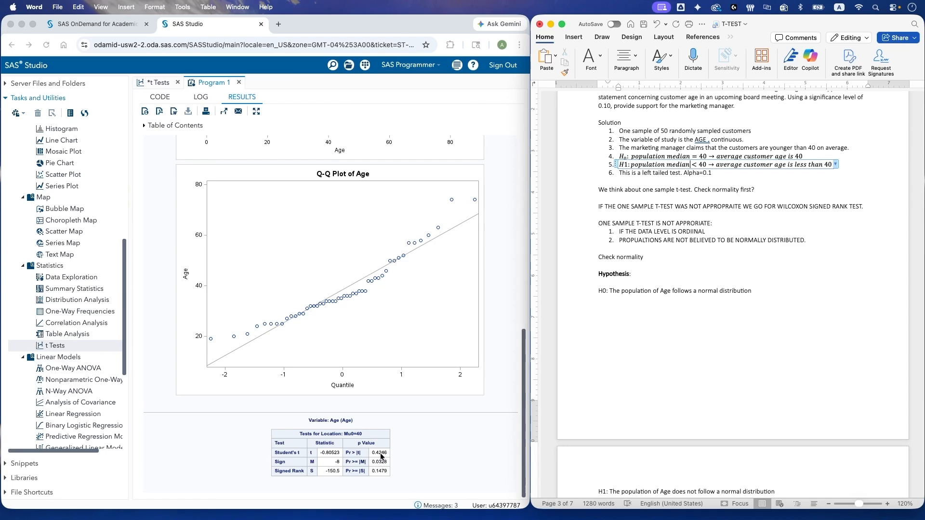
- Review the Age plots and the signed rank p-value, and go to the blank line below the Shapiro-Wilk result in the document
scroll(329, 380, "up", 1)
scroll(329, 380, "up", 5)
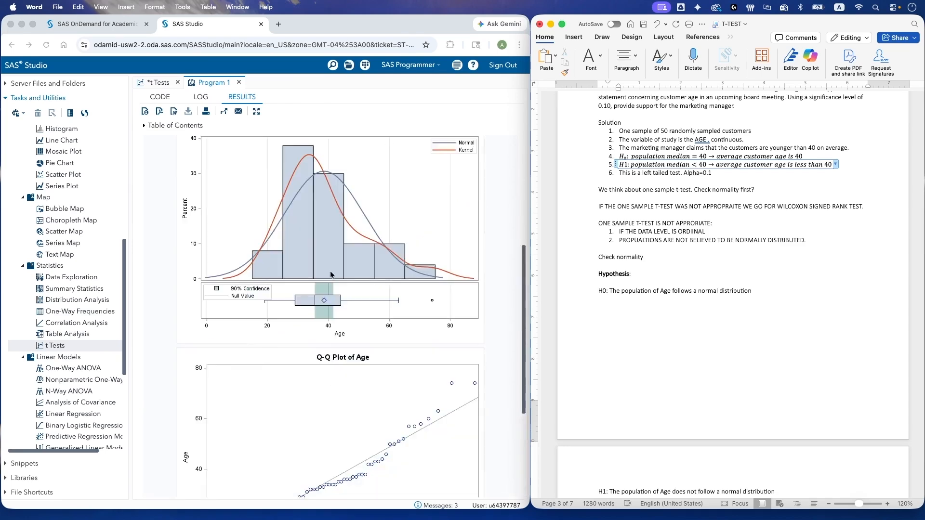
scroll(371, 294, "down", 2)
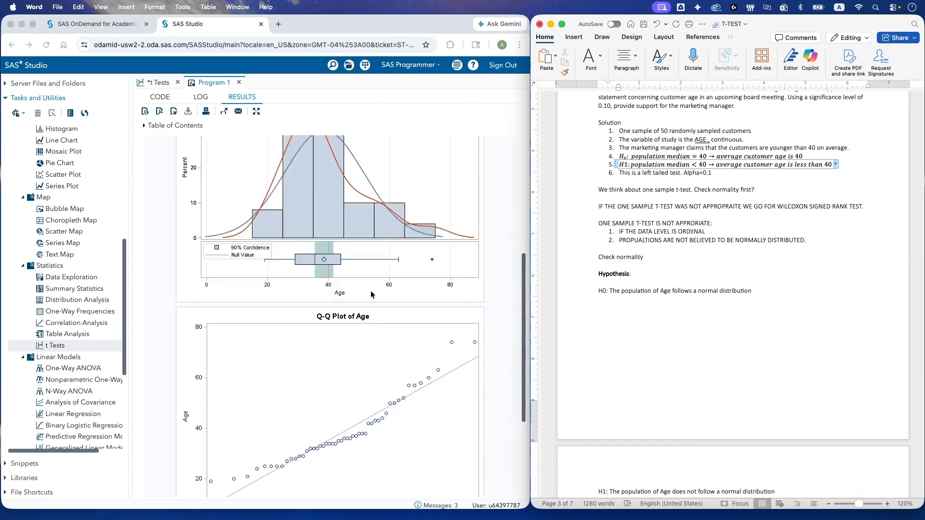
scroll(385, 452, "down", 3)
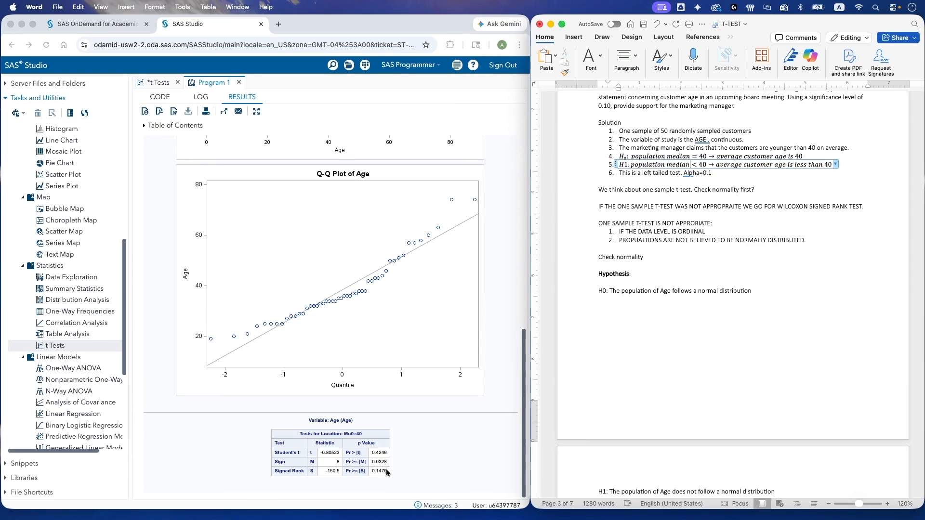
scroll(603, 418, "down", 5)
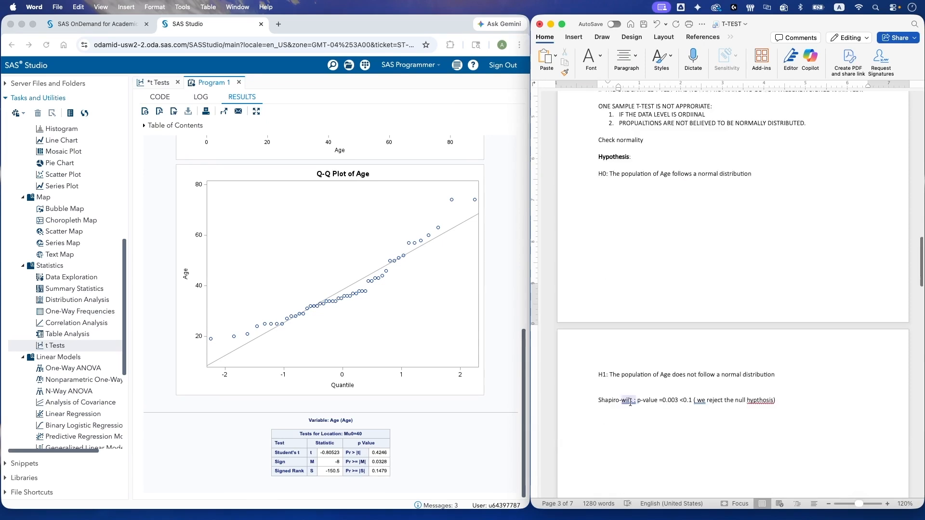
left_click(630, 426)
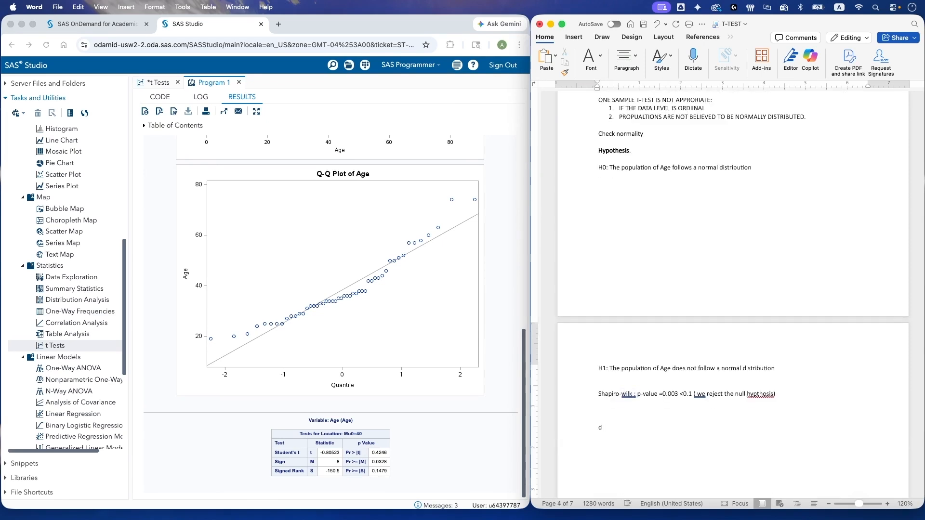
type("Divide the gro")
key("BackSpace")
key("BackSpace")
key("BackSpace")
key("BackSpace")
key("BackSpace")
key("BackSpace")
key("BackSpace")
key("BackSpace")
key("BackSpace")
key("BackSpace")
key("BackSpace")
key("BackSpace")
key("BackSpace")
key("BackSpace")
- Below the Shapiro-Wilk line, write the one-tailed result "p-value = 0.14/2 = 0.074 < 0.1"
type("0.14/2 = 0.")
type("74")
key("BackSpace")
key("BackSpace")
type("074")
left_click(596, 429)
type("p-value =")
type("< 0.1")
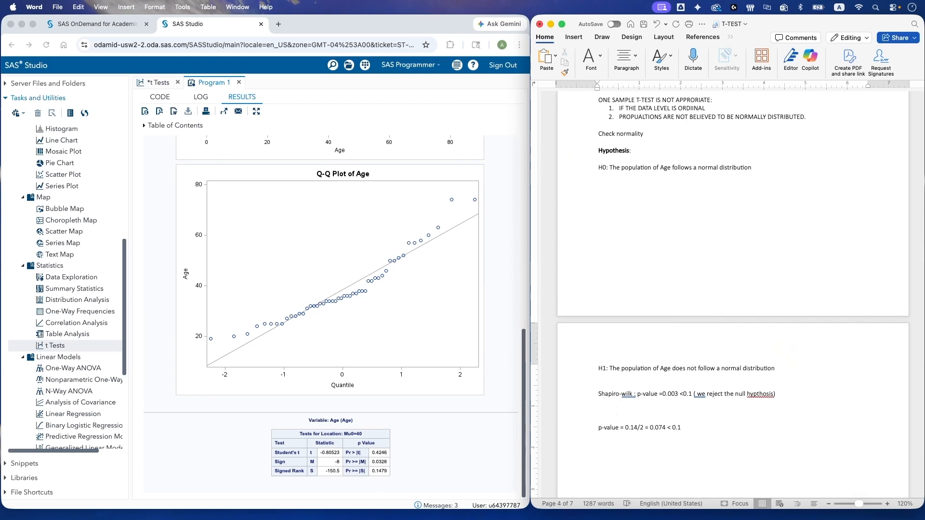
- Add a "Conclusion:" line below the p-value calculation, followed by a new line
key("Return")
type("C")
type("onl")
type("ution")
key("BackSpace")
key("BackSpace")
key("BackSpace")
key("BackSpace")
key("BackSpace")
key("BackSpace")
key("BackSpace")
type("clusion:")
key("Return")
- Reread the population median hypotheses in the Solution list and make the "Conclusion:" line bold
scroll(672, 425, "down", 2)
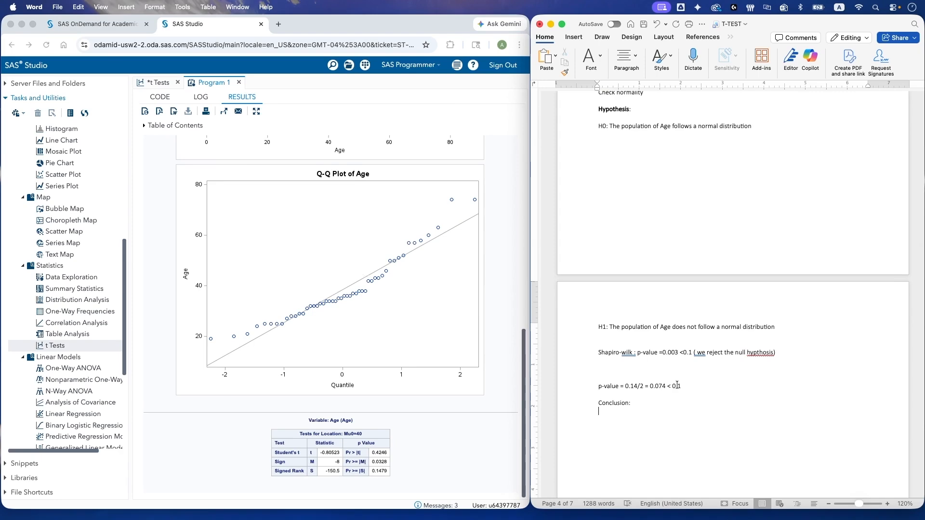
scroll(680, 344, "up", 1)
scroll(681, 344, "up", 5)
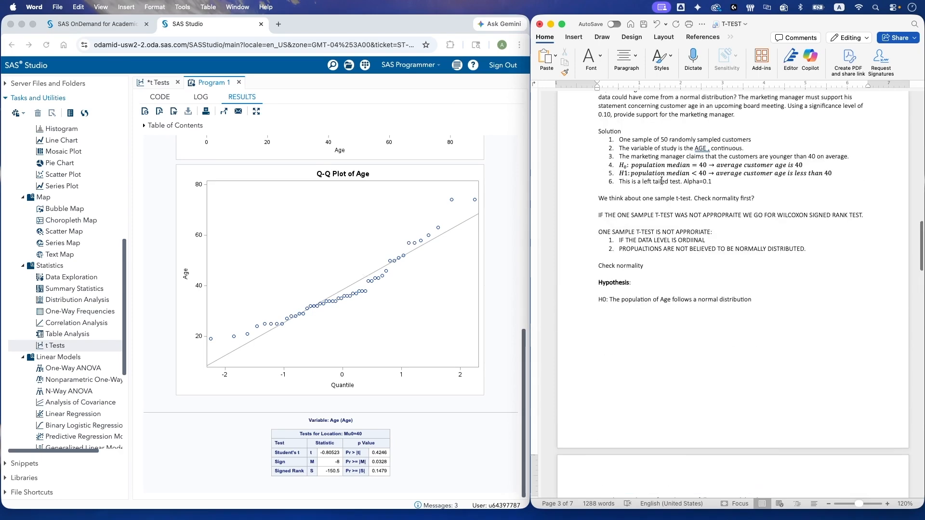
triple_click(666, 164)
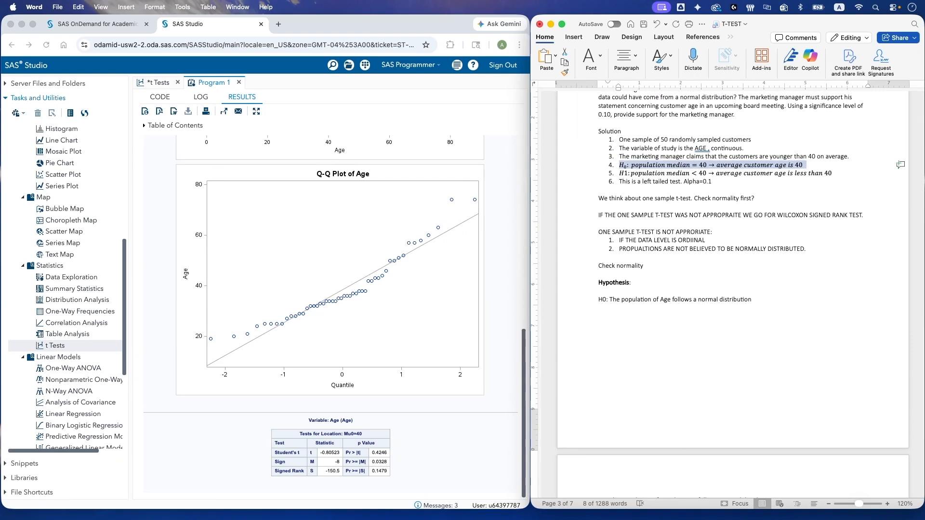
scroll(652, 325, "down", 5)
scroll(652, 325, "down", 6)
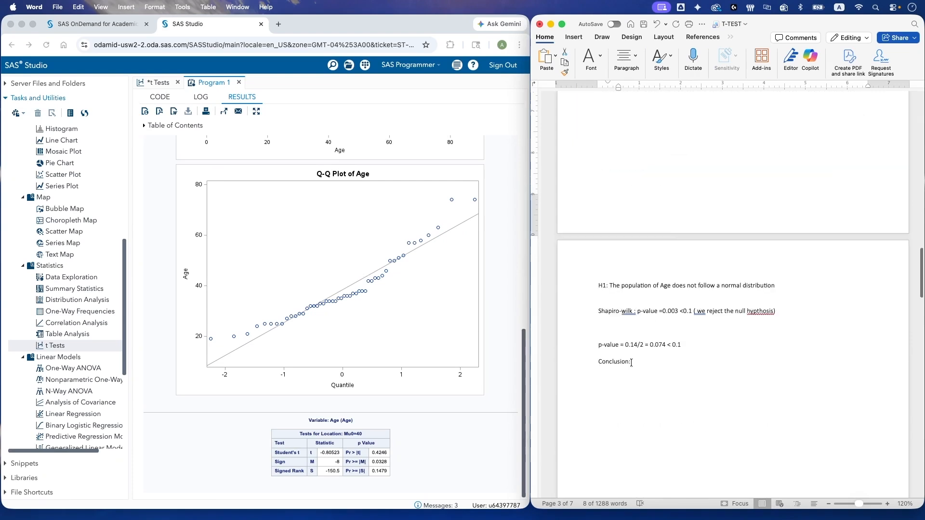
triple_click(617, 362)
key("super+b")
key("Right")
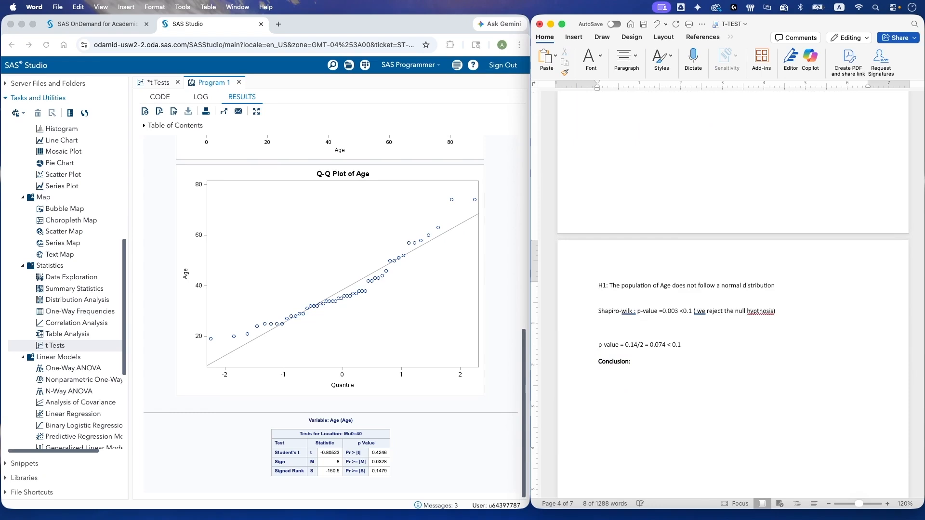
- Begin the conclusion with "A one-sample Wilcoxon signed Rank test was conducted to determine whether the median age of customers was less than 40 years."
type("A o")
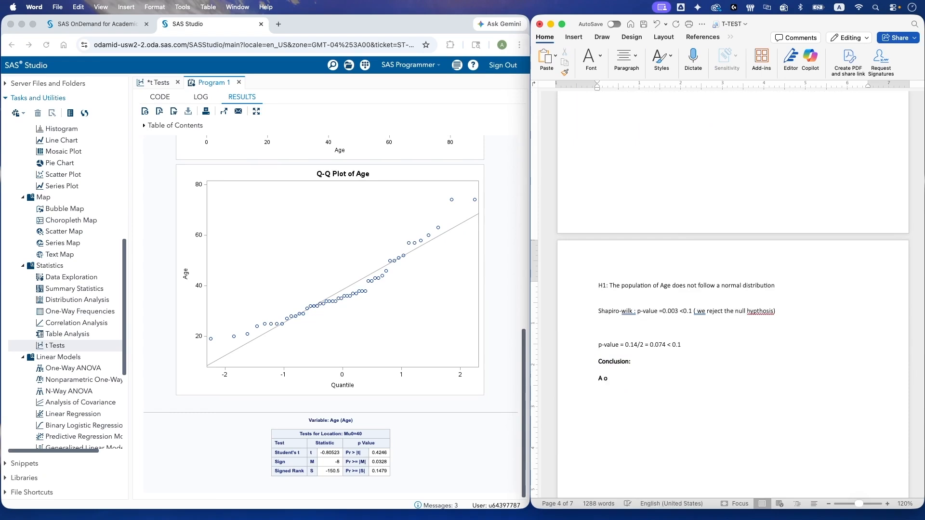
type("ne-sample Wilcoxon signed Rank t")
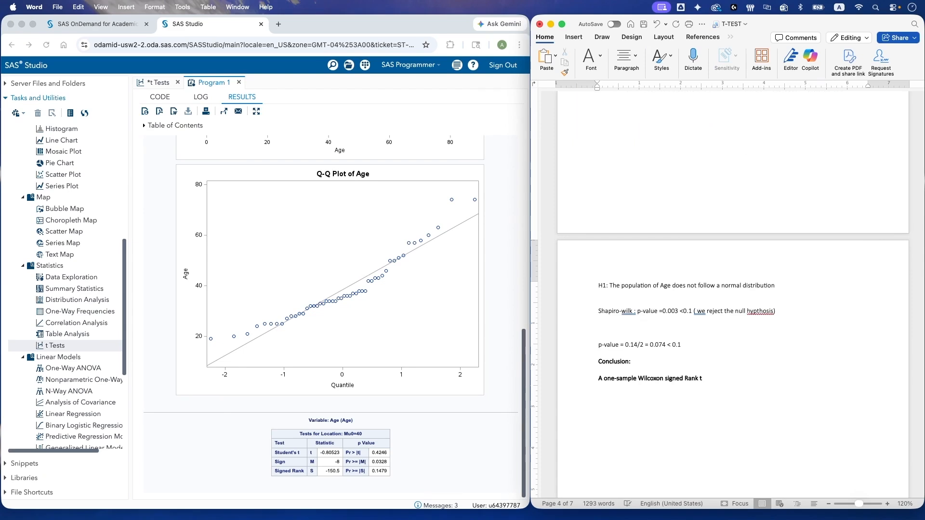
type("est was conducted to determine whether the median age of customers w")
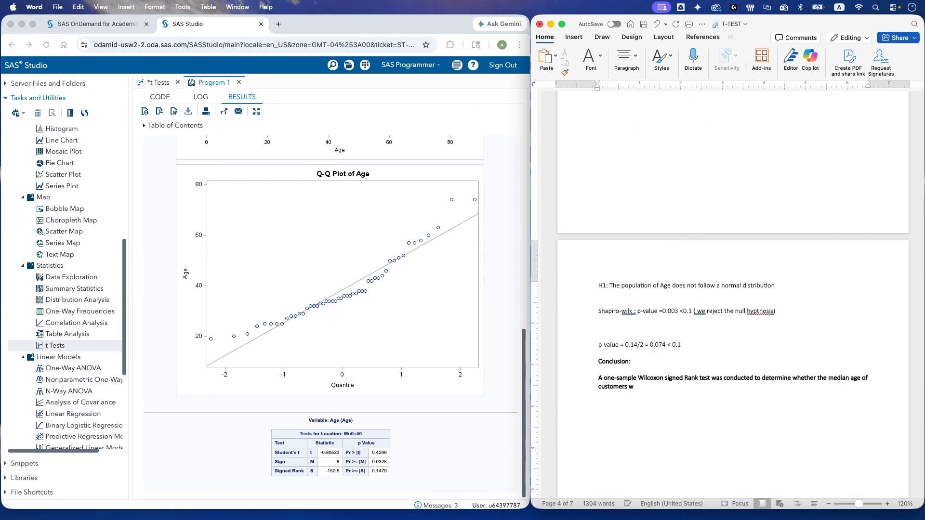
type("as less than 40")
type("years. Normailry")
- Start the second sentence of the conclusion with "Normality was violated based on"
key("BackSpace")
key("BackSpace")
key("BackSpace")
key("BackSpace")
key("BackSpace")
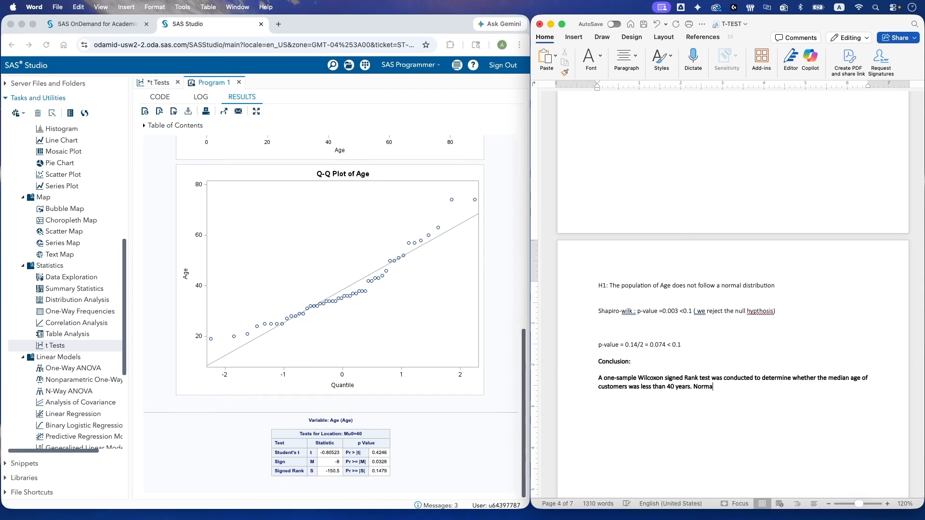
type("lity test")
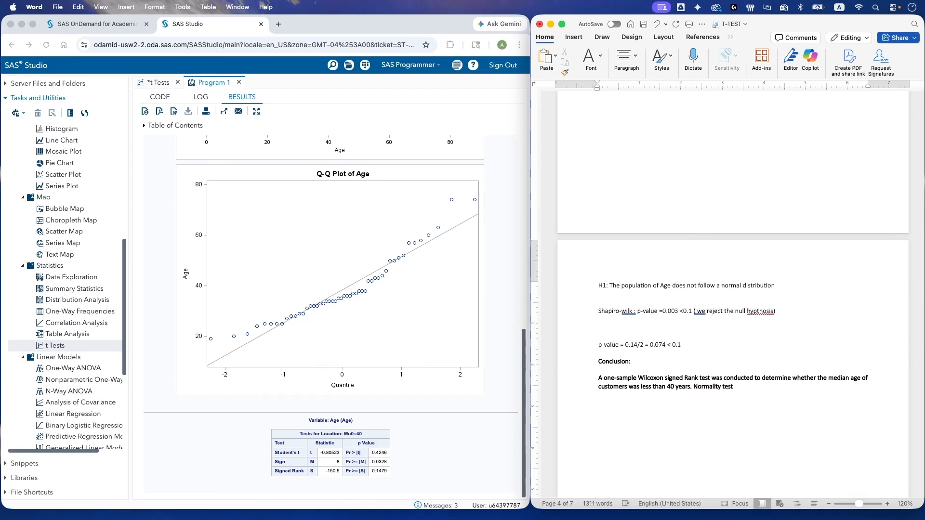
key("BackSpace")
key("BackSpace")
key("BackSpace")
key("BackSpace")
type("was violated based on")
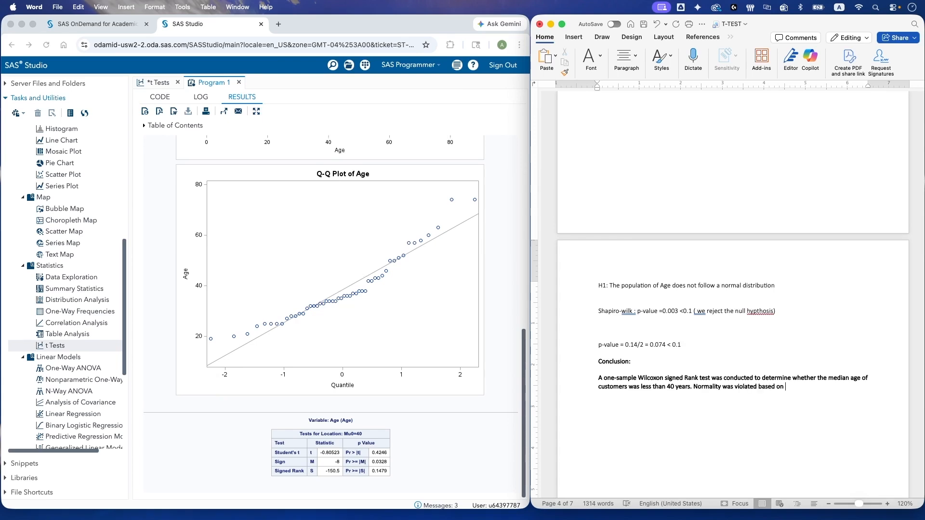
- Complete the normality sentence with "Shapiro-Wilk (W=0.92,p=0.003)." from the normality tests table, and start the next one with "The Wilcoxon Signed Rank"
type("sHApiro-Wilk (W=")
scroll(381, 230, "up", 10)
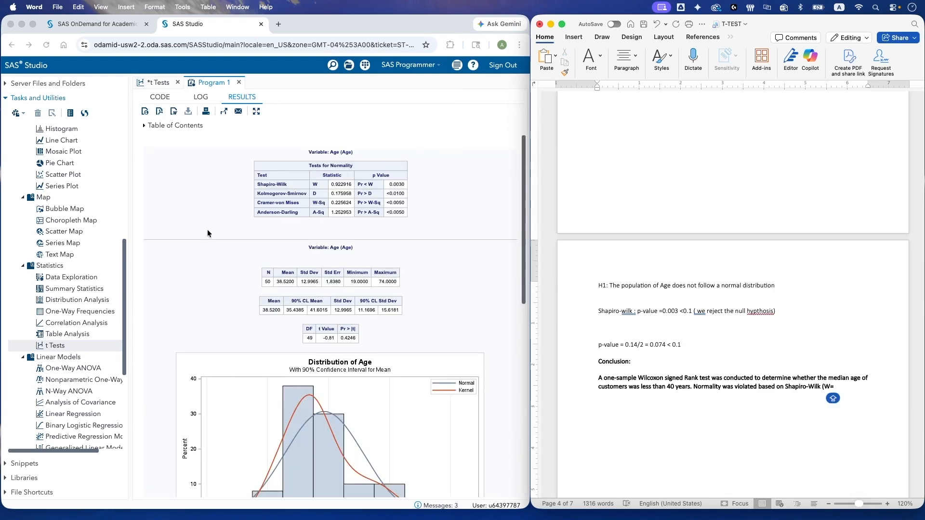
scroll(334, 185, "down", 1)
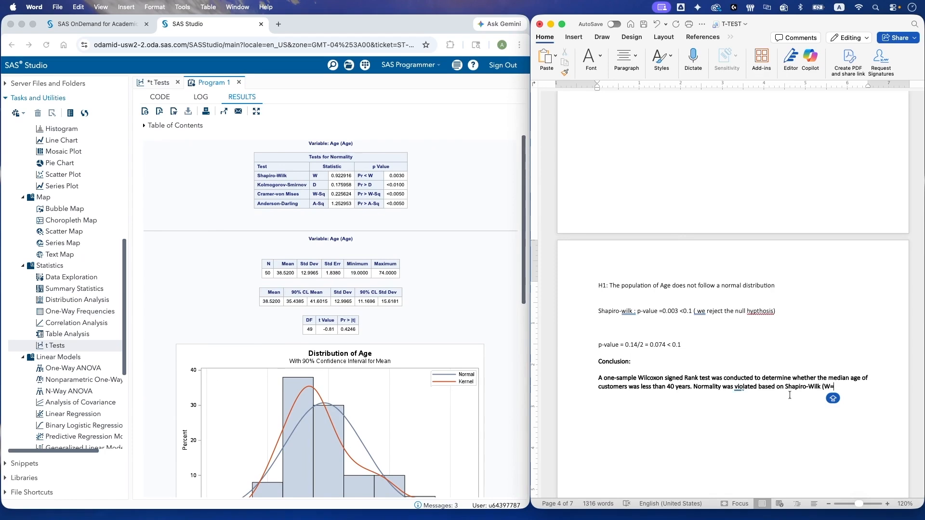
type("0")
type(".92,P")
key("BackSpace")
type("p=0.0")
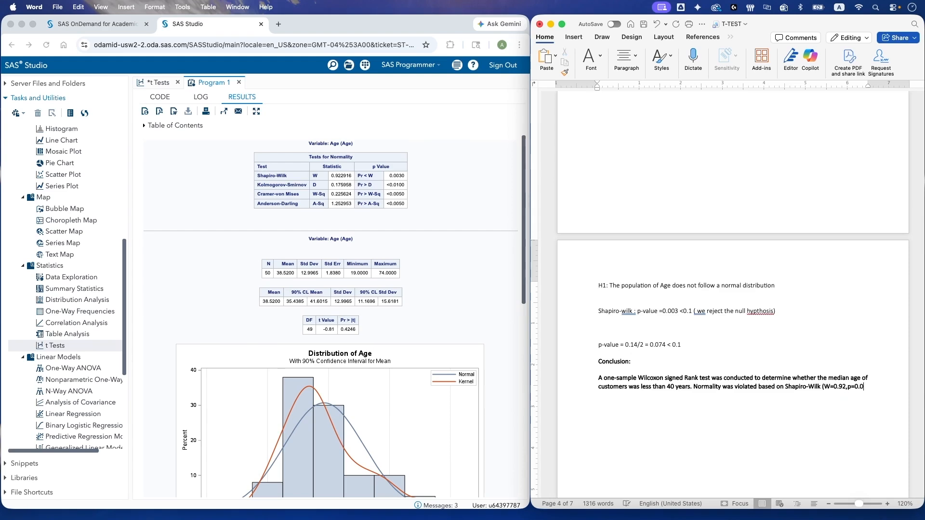
type("03). The Wilcoxon Signed Rank tes")
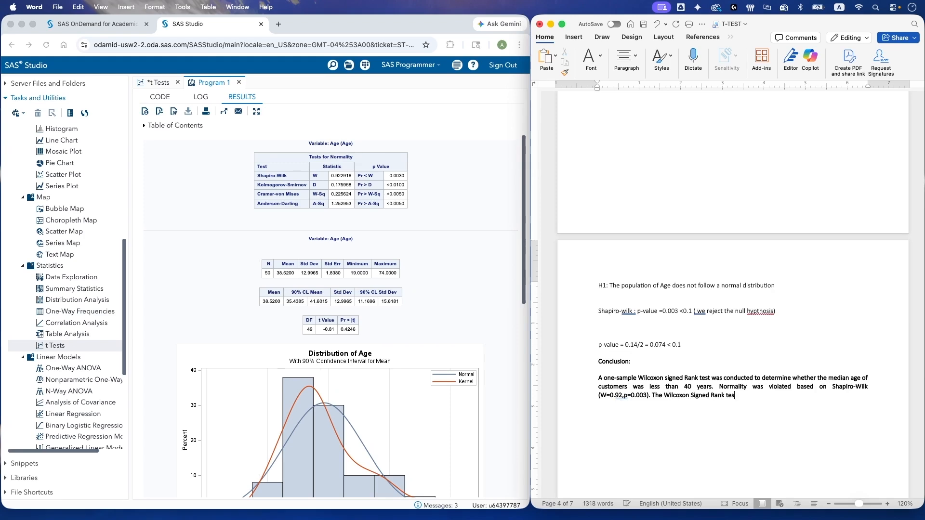
- Continue with "test indicated that the median customer age (M=35.5,", taking the median from the Age box plot in the results
type("t indicated that the median customer age (")
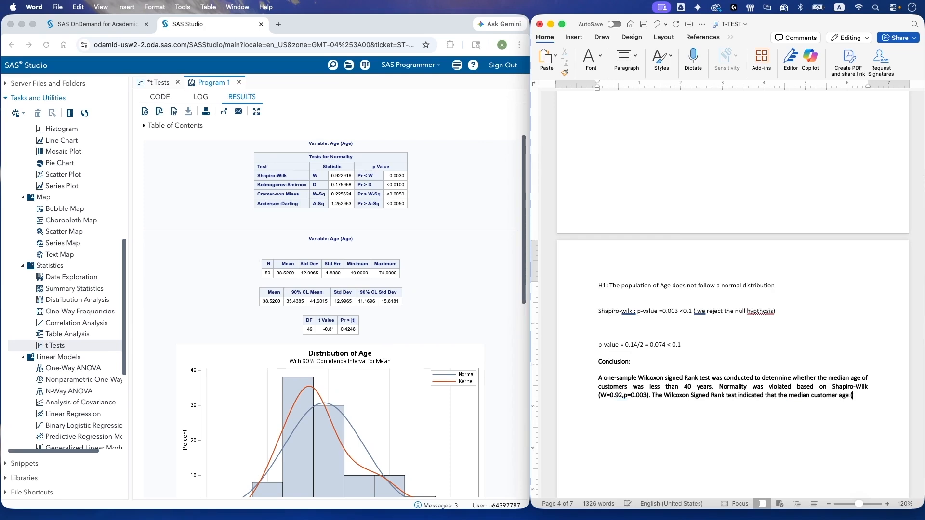
type("M=")
left_click(316, 319)
scroll(315, 319, "down", 5)
mouse_move(315, 319)
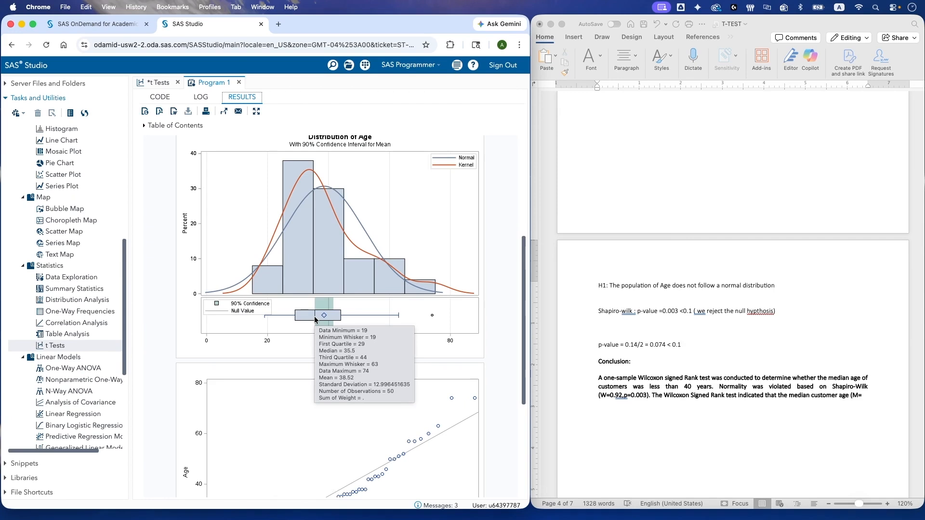
key("super+Tab")
type("35.5,")
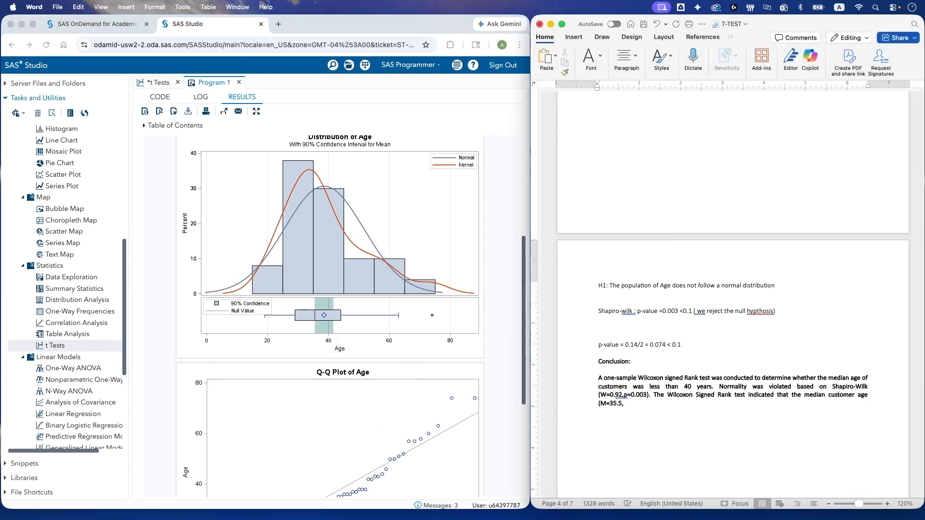
- Add the standard deviation as "SD=12.997)" from the summary statistics and state that the median age was significantly less than 40
type("SD=")
scroll(426, 178, "up", 4)
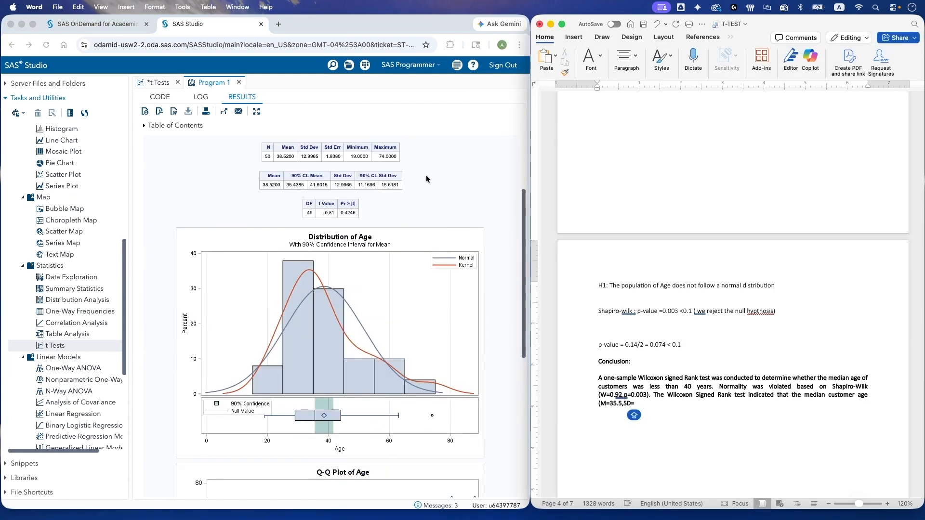
type("12.")
key("shift")
type("99")
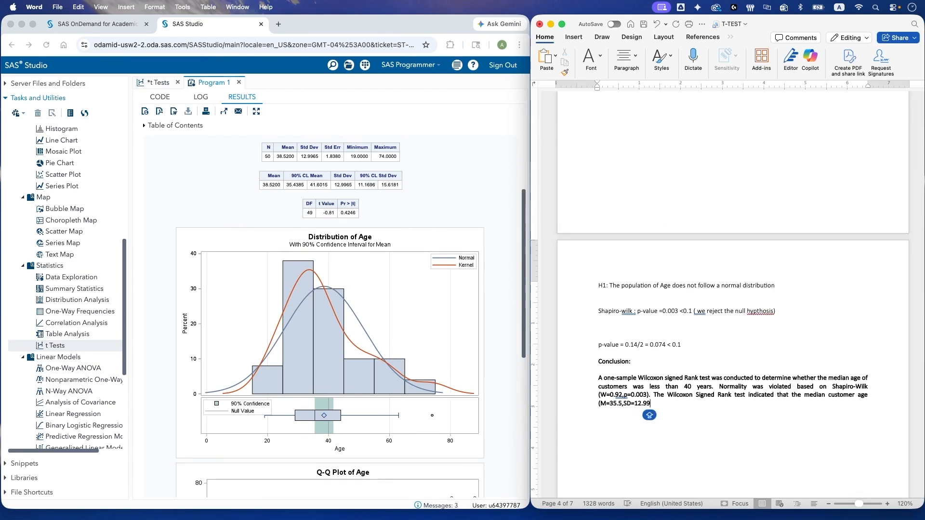
type("7) W")
type("as si")
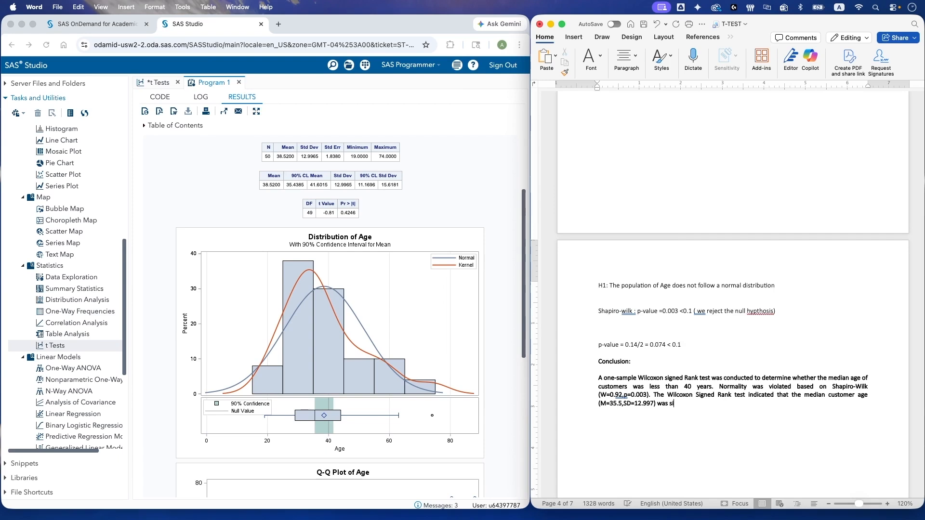
type("gnficiantly less than 40 [")
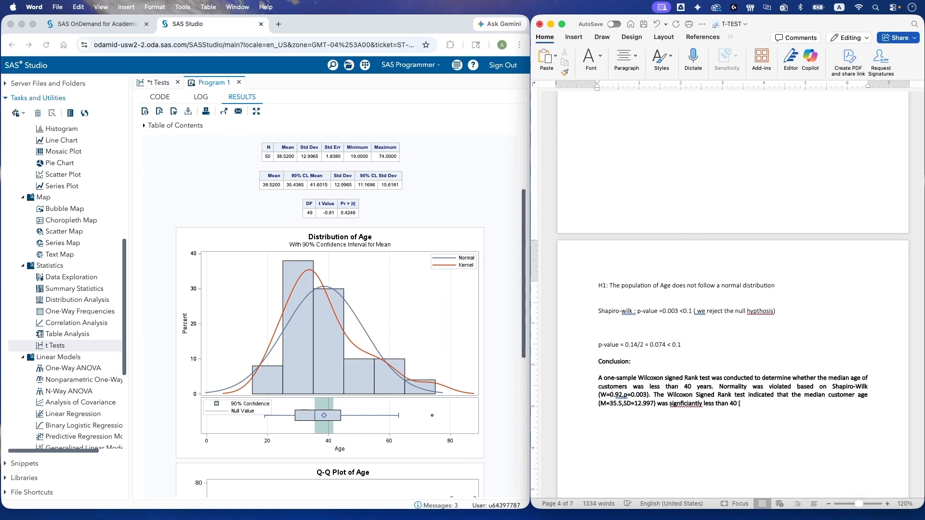
- Add the signed rank result "S=-150.5,p=0.074)" from the Tests for Location table and start a new sentence with "At the"
scroll(238, 272, "down", 6)
type("S=")
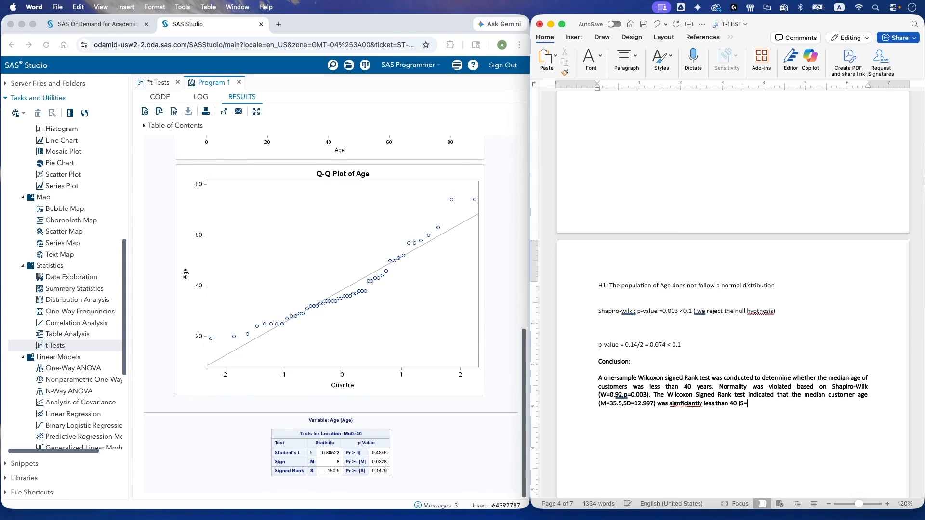
type("-15")
type("0.")
type("5,")
type("p=")
type("-.")
type("0")
key("BackSpace")
key("BackSpace")
key("BackSpace")
type("0")
type(".074). At the")
- Insert the equation α=0.1 after "At the" and continue the sentence with "significant level, there"
type("α")
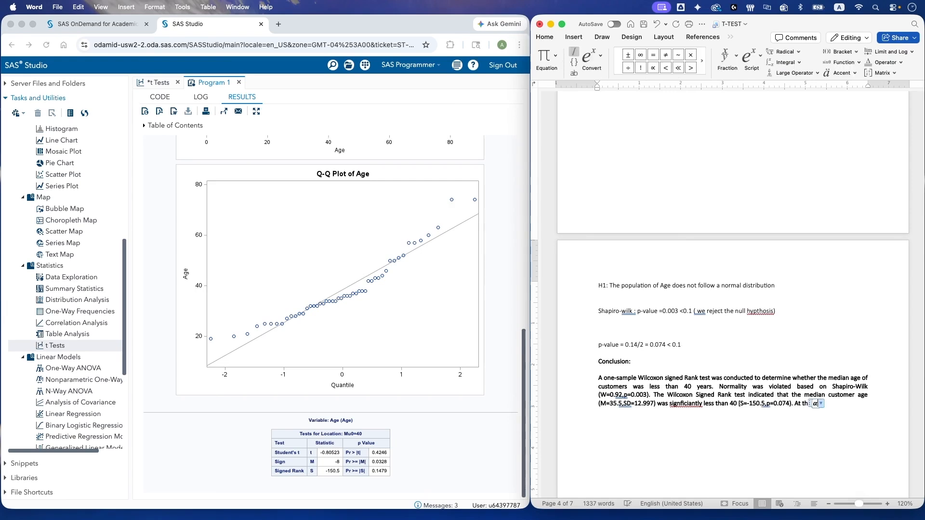
type("=0.1")
key("Right")
type("s")
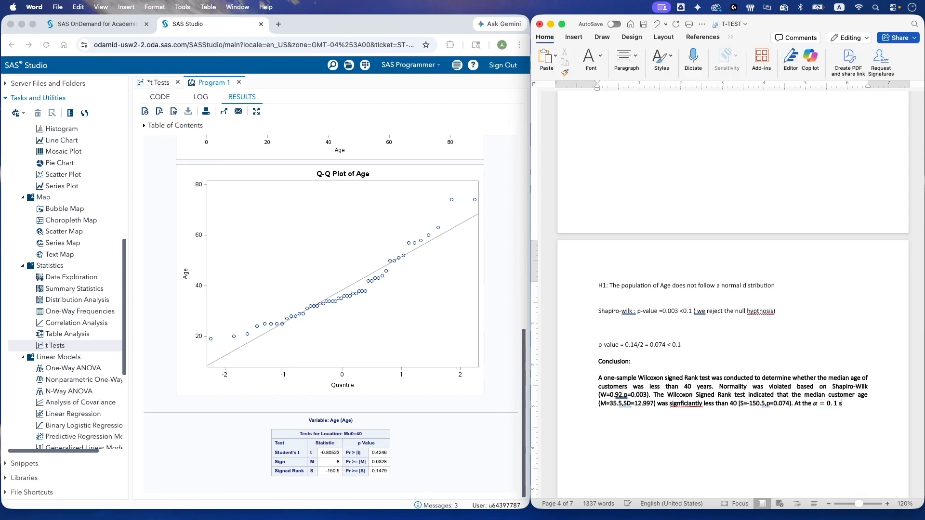
type("if")
key("BackSpace")
type("gnificant level, there ")
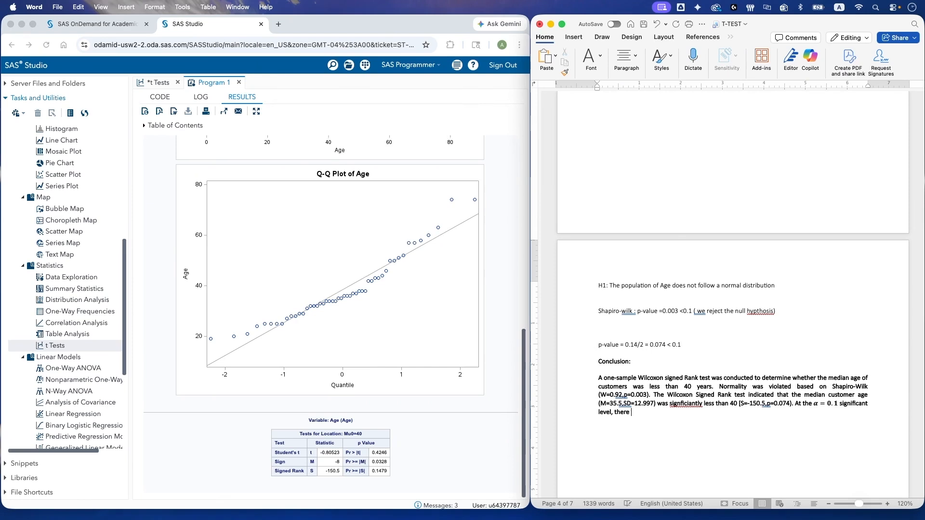
- Finish the conclusion with "is sufficient evidence to support the marketing manager's claim that the average age of customers is younger than 40."
type("is sufficient evidence to support")
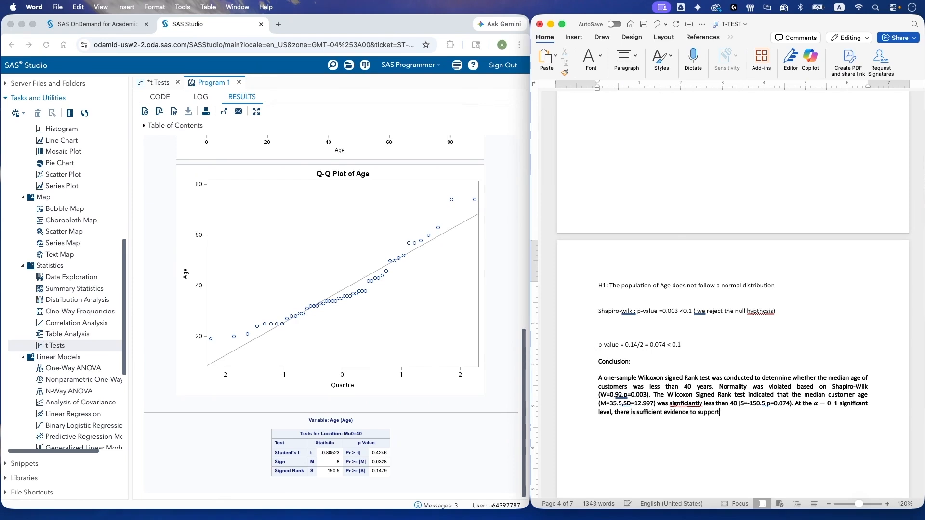
type(" the marketing mana")
type("ger's clai")
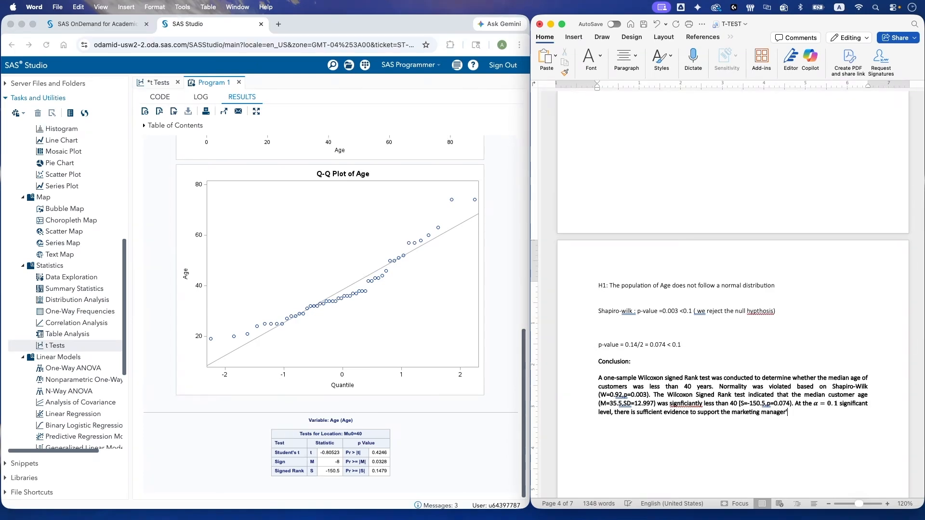
type("m tha")
type("t the average age of")
type(" custo")
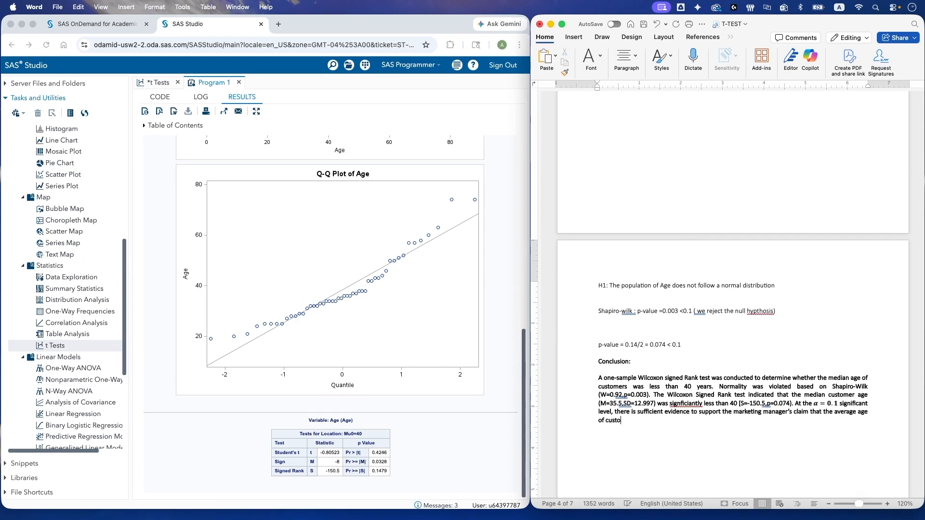
type("mers is younger than 40.")
- Correct the spelling of "significantly" and remove the bold formatting from the paragraph below the "Conclusion:" heading
right_click(677, 403)
left_click(713, 353)
double_click(621, 361)
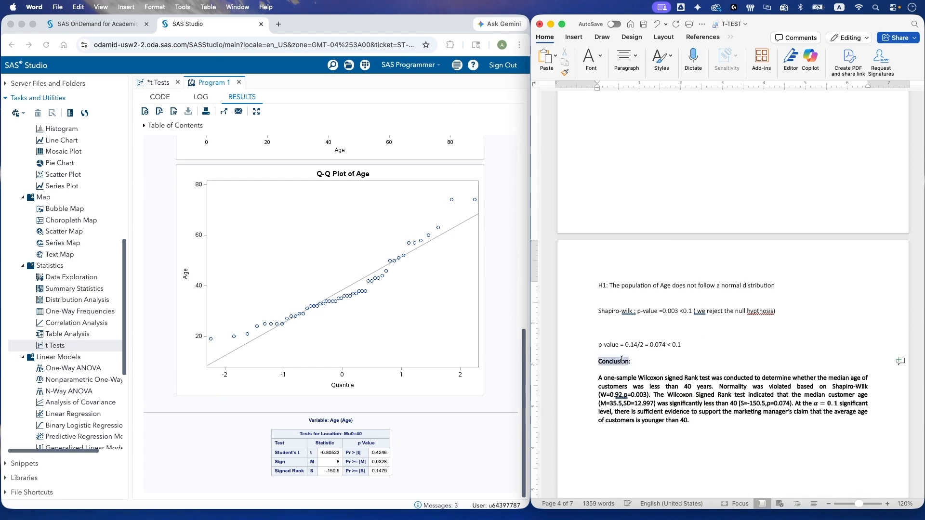
left_click(646, 386)
left_click(855, 403)
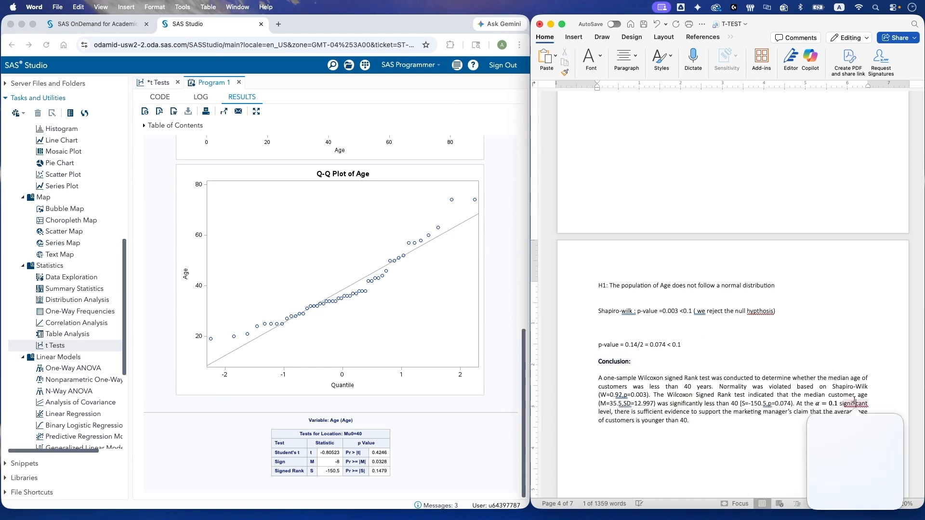
left_click(750, 417)
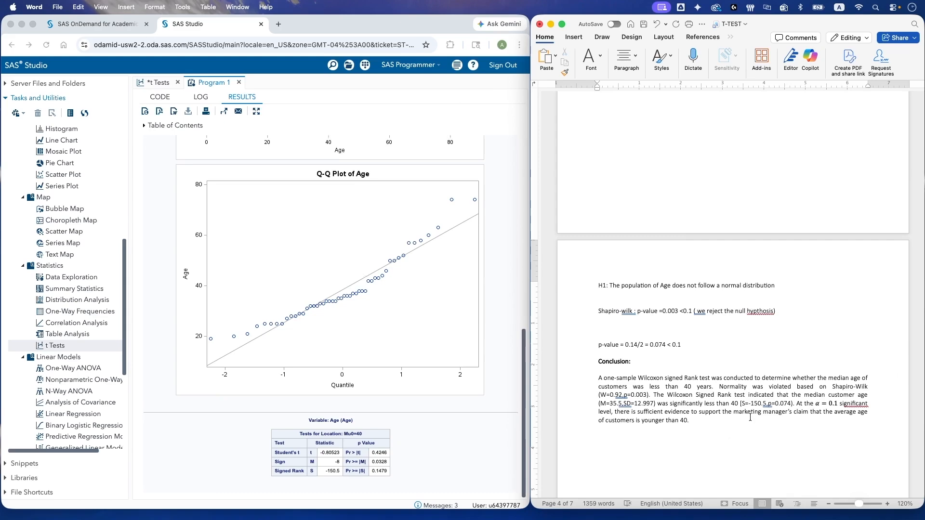
- Review the Q-Q plot, box plot and histogram of Age in the SAS Studio results
left_click(400, 341)
scroll(400, 341, "up", 2)
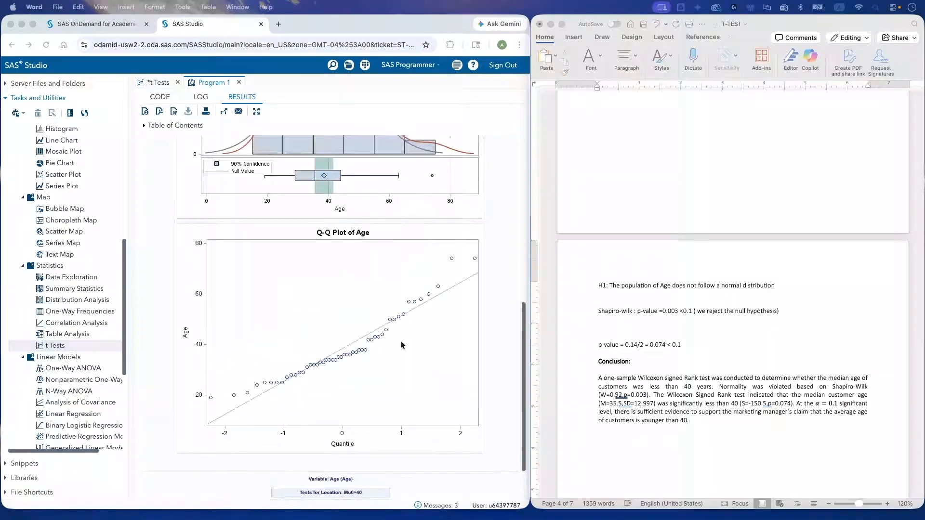
scroll(401, 341, "up", 3)
scroll(401, 342, "up", 2)
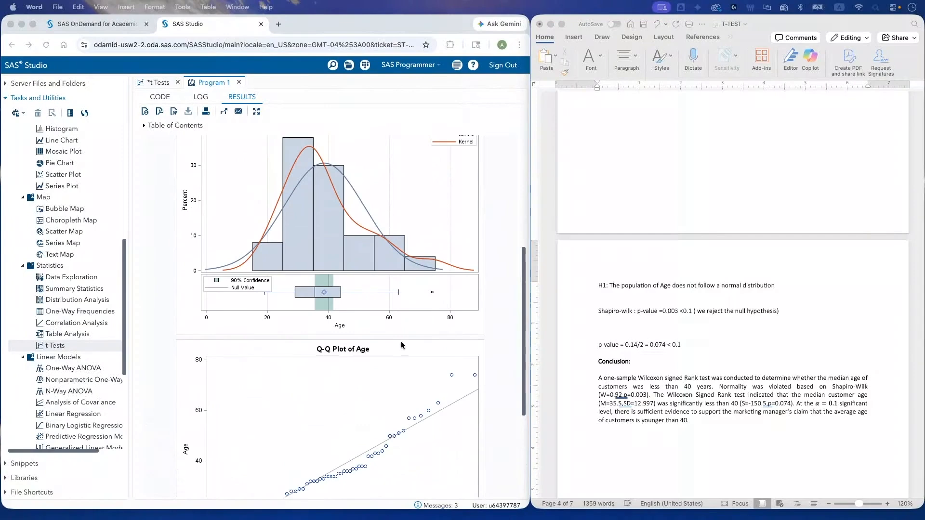
scroll(401, 345, "up", 1)
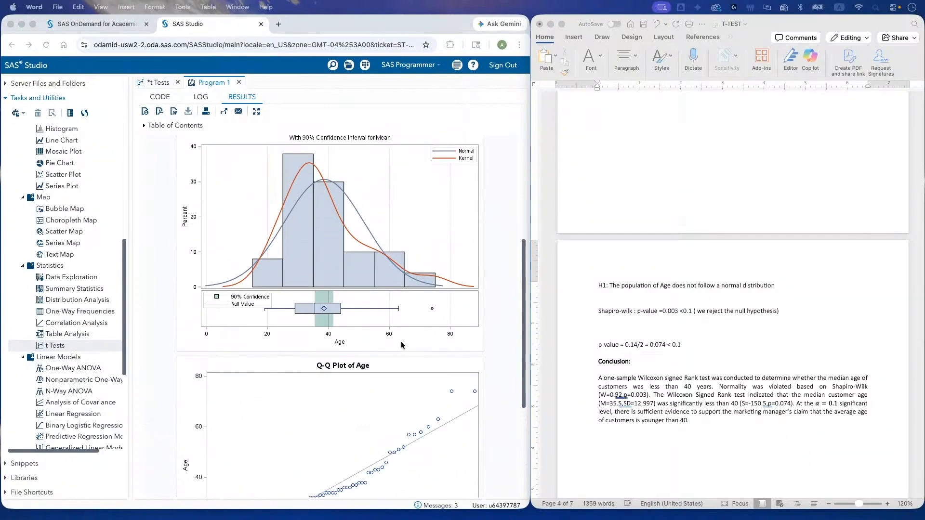